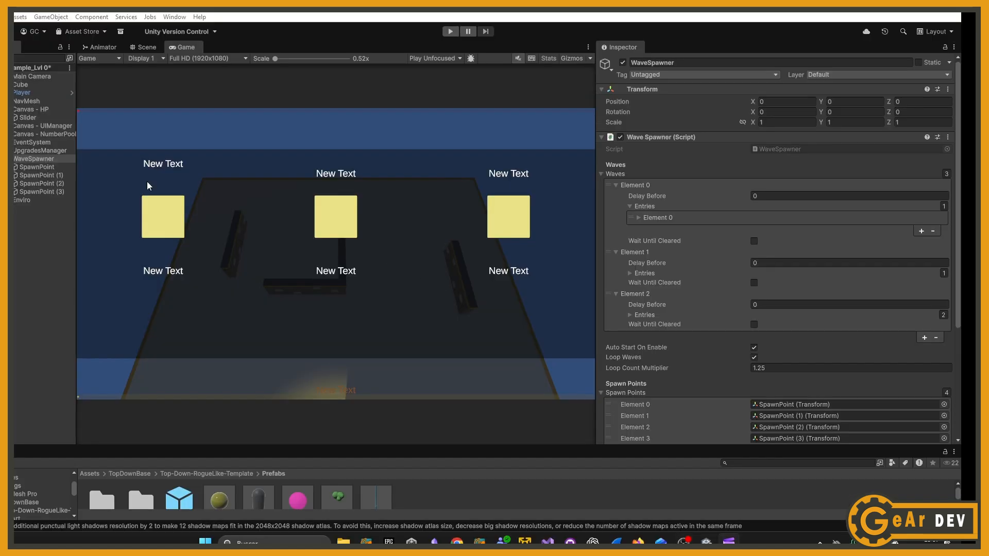
# Collapse all three waves of the WaveSpawner, and expand only the first wave and its Grunt entry.
pyautogui.click(41, 159)
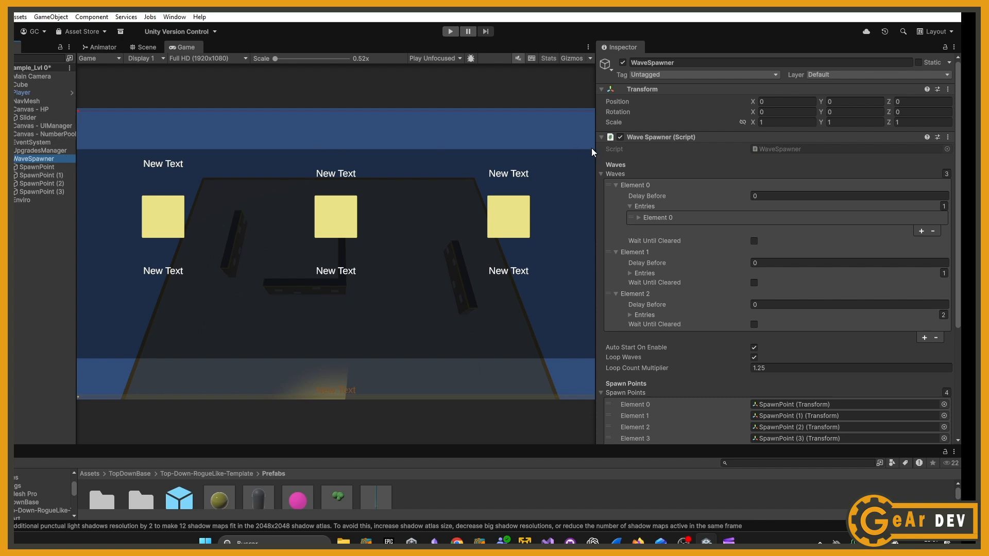
pyautogui.scroll(-1, 657, 125)
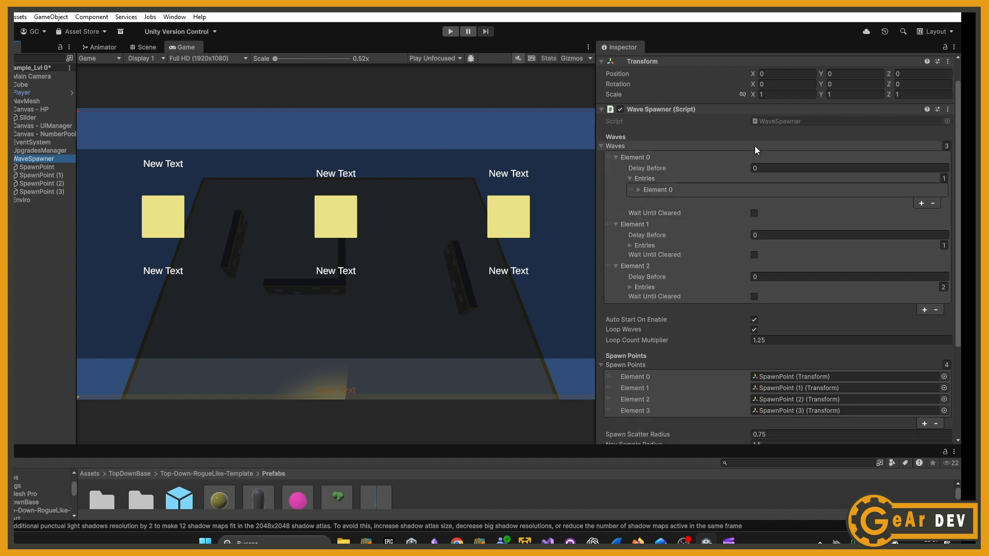
pyautogui.click(619, 158)
pyautogui.click(620, 168)
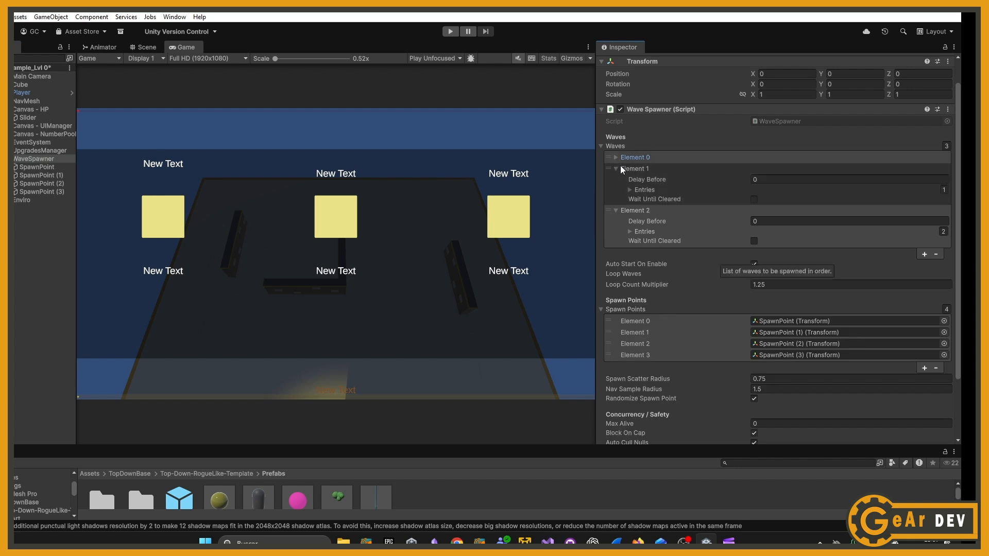
pyautogui.click(621, 180)
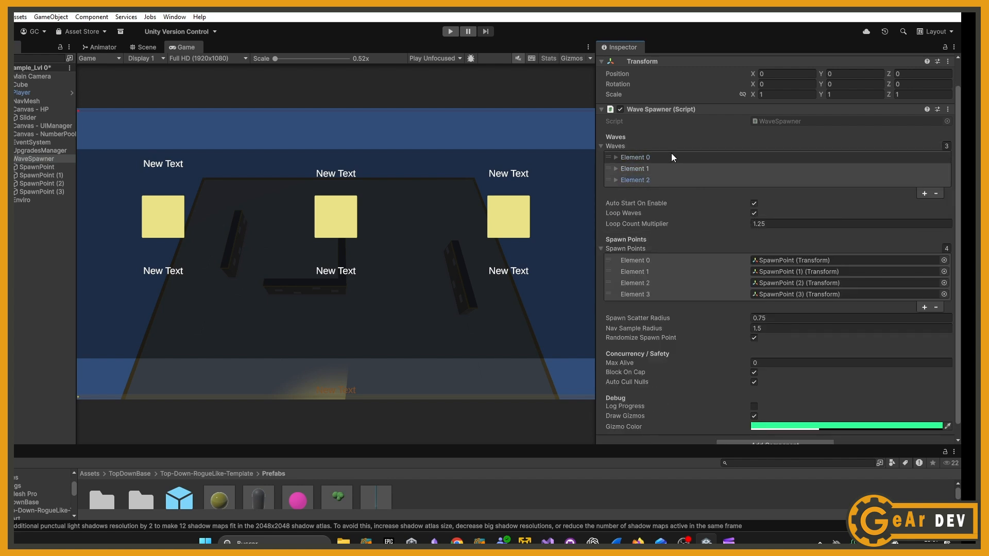
pyautogui.click(622, 154)
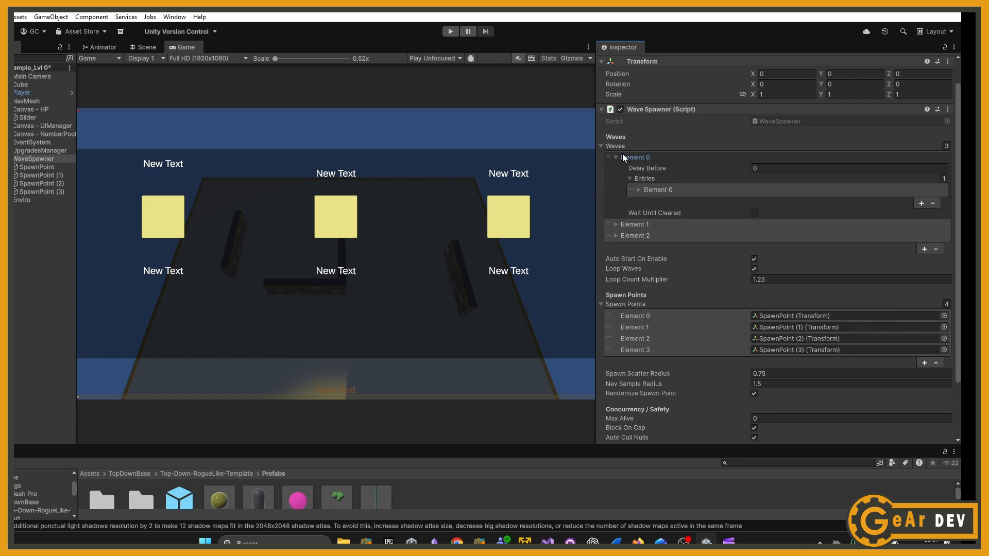
pyautogui.click(639, 190)
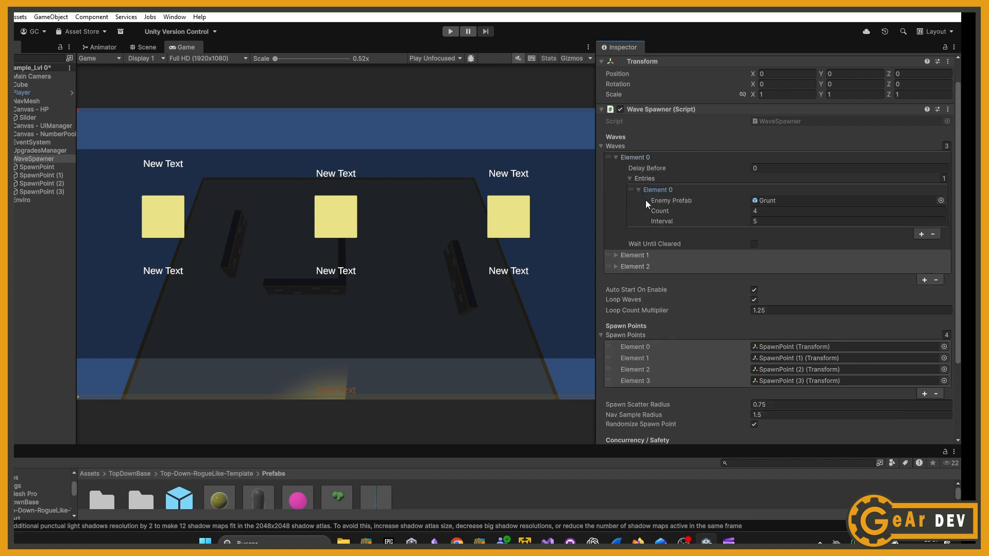
pyautogui.click(921, 235)
pyautogui.click(921, 246)
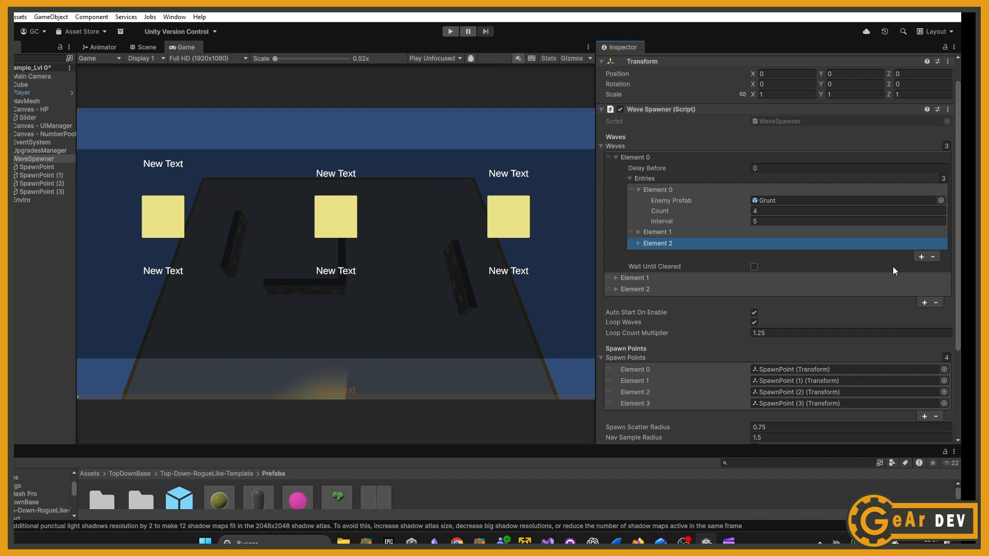
pyautogui.click(936, 257)
pyautogui.click(931, 246)
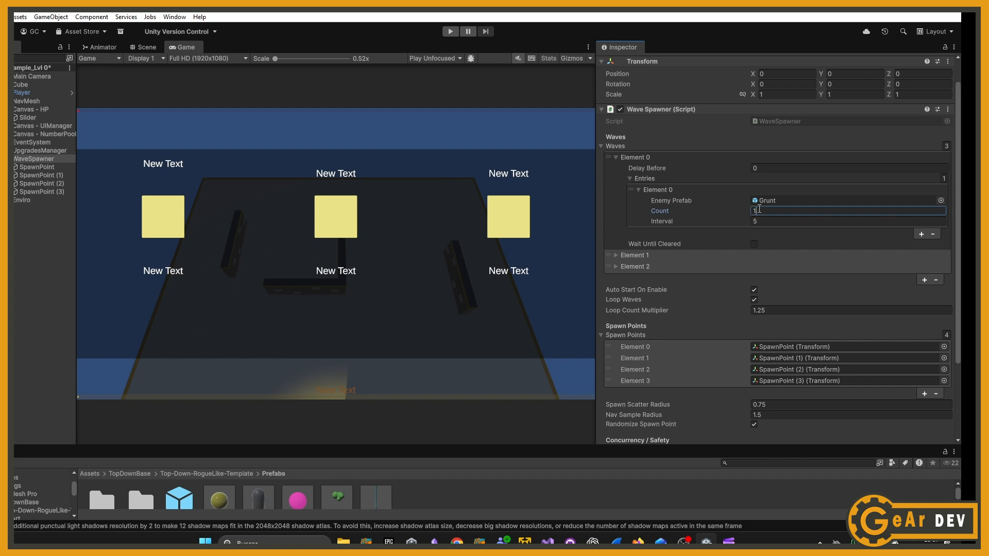
# In the first wave, set the Grunt entry to count 10 and interval 0, and add a Brute entry with count 1 and interval 2.
pyautogui.click(776, 221)
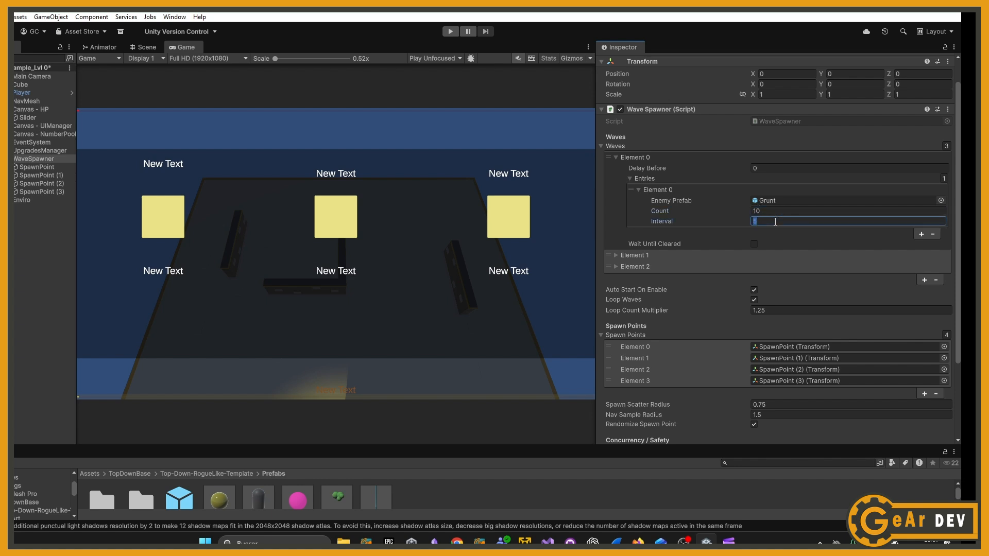
pyautogui.click(922, 234)
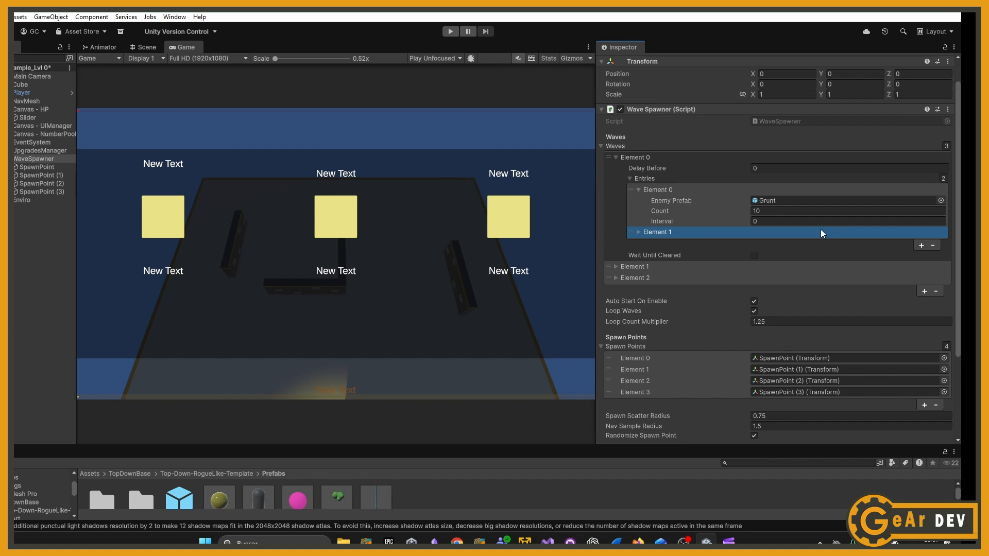
pyautogui.click(940, 242)
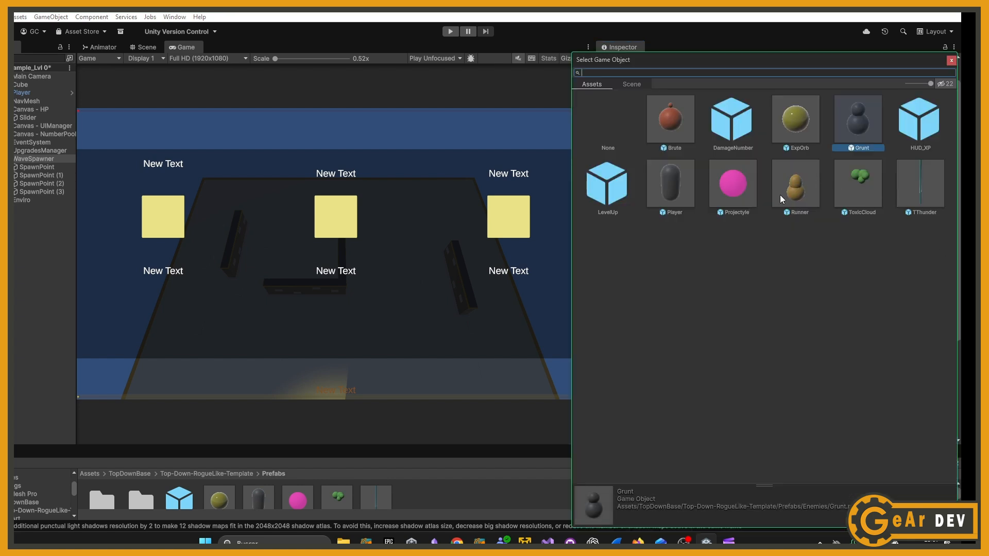
pyautogui.doubleClick(675, 150)
pyautogui.click(765, 253)
pyautogui.write('1')
pyautogui.press('Tab')
pyautogui.write('2')
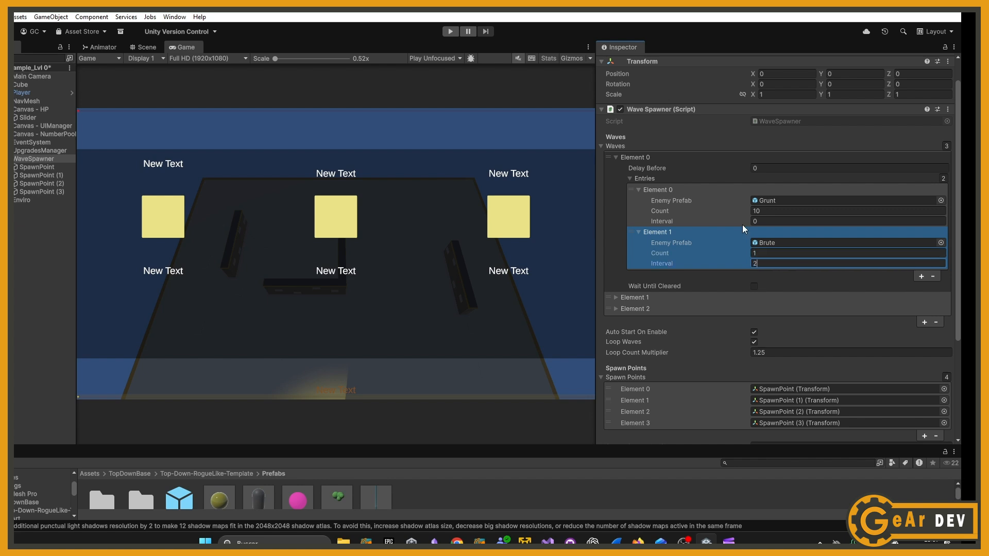
pyautogui.click(628, 157)
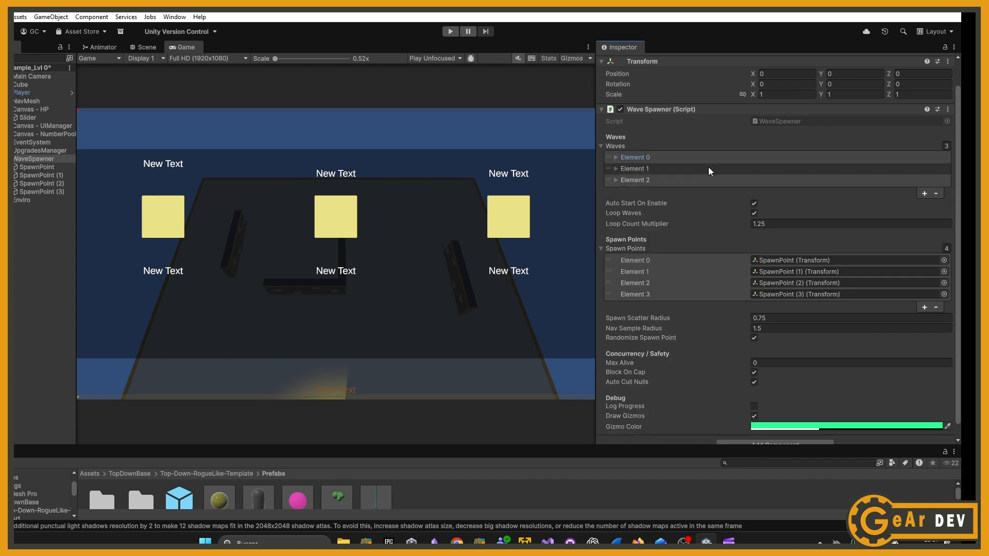
# Examine where each of the WaveSpawner's four spawn points sits in the level using the Scene view.
pyautogui.click(778, 260)
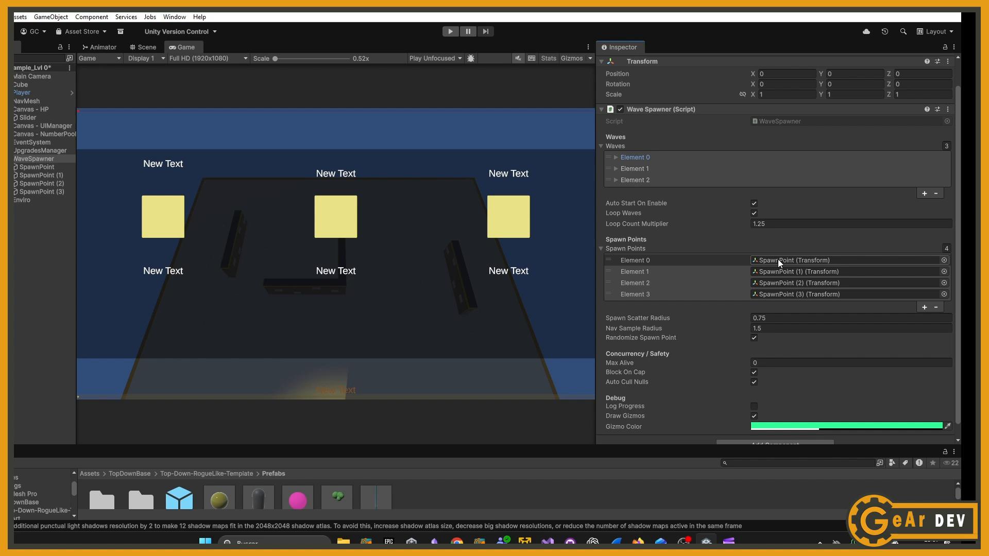
pyautogui.hotkey('ctrl', '1')
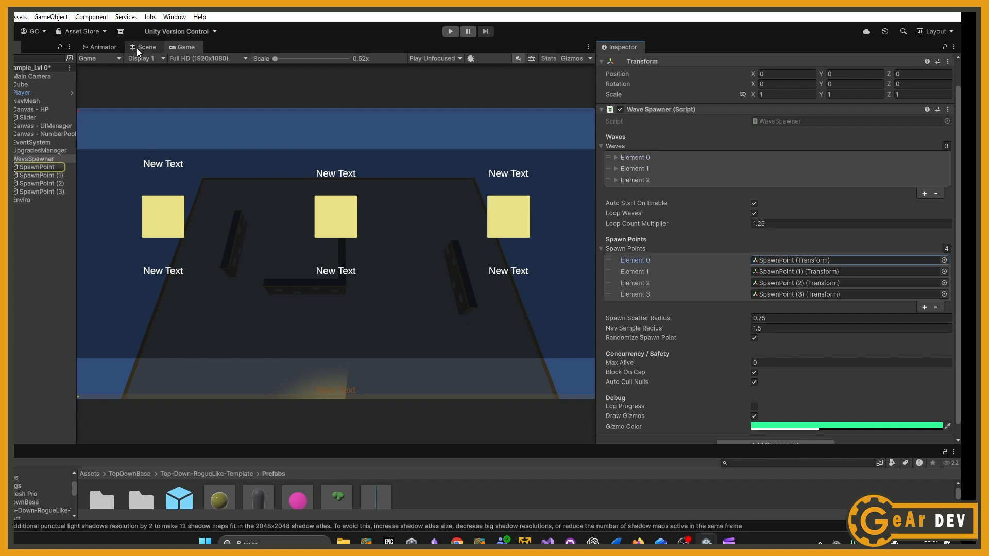
pyautogui.click(33, 168)
pyautogui.moveTo(280, 172); pyautogui.dragTo(309, 239, button='right')
pyautogui.scroll(2, 298, 246)
pyautogui.press('s')
pyautogui.click(48, 176)
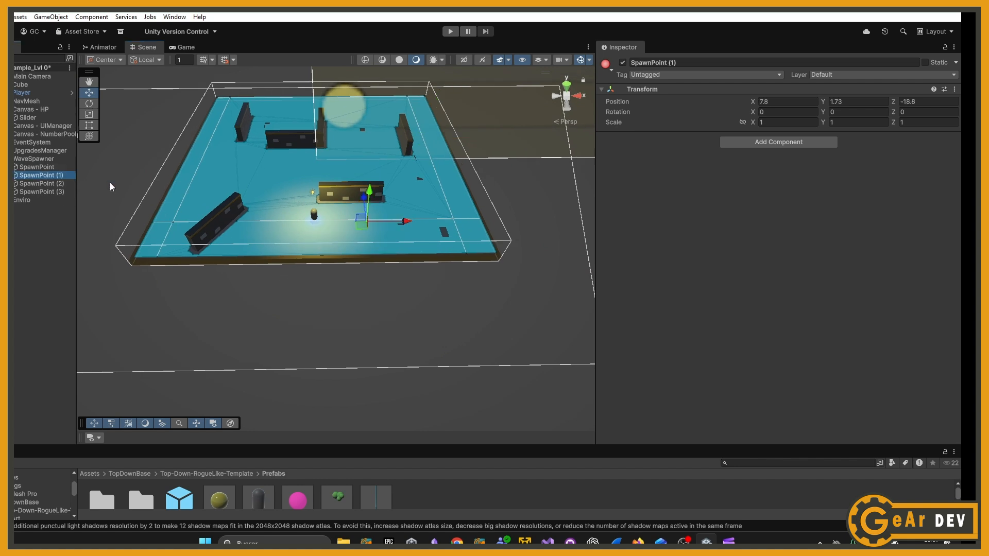
pyautogui.click(69, 182)
pyautogui.click(47, 192)
# Set the WaveSpawner's Spawn Scatter Radius to 2.27 and Nav Sample Radius to 1.66.
pyautogui.click(42, 159)
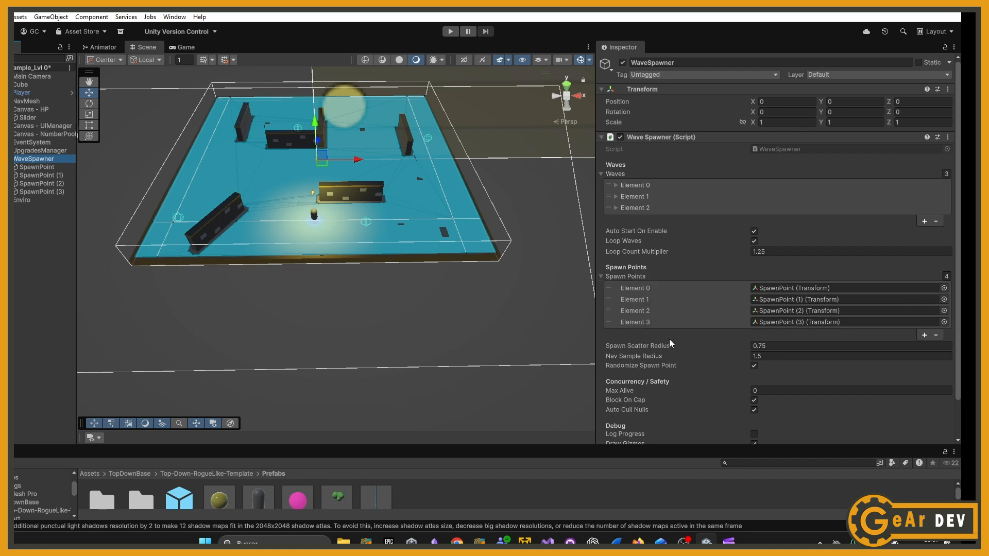
pyautogui.moveTo(739, 348); pyautogui.dragTo(720, 359)
pyautogui.scroll(-2, 721, 363)
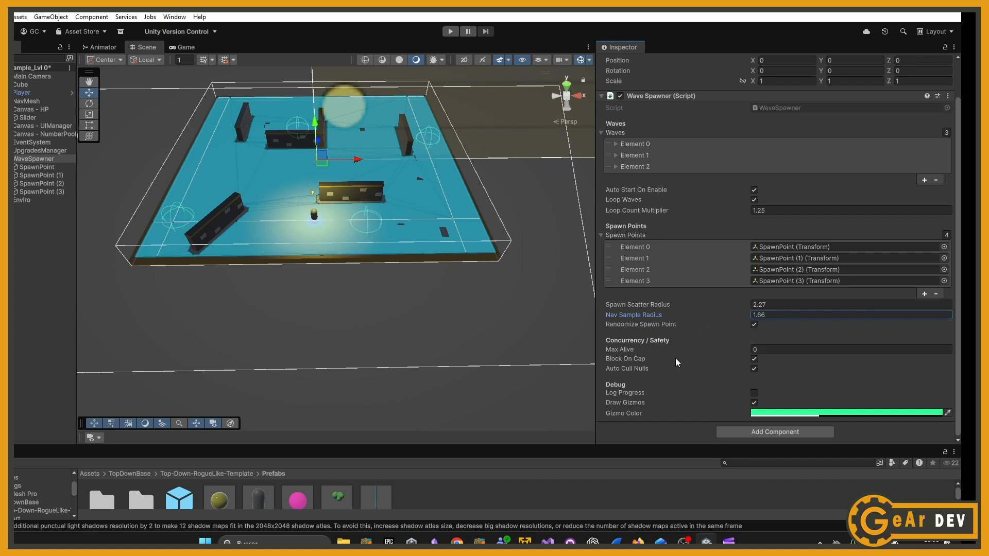
# Set the WaveSpawner's Loop Count Multiplier to 3.45.
pyautogui.scroll(2, 676, 379)
pyautogui.moveTo(670, 251)
pyautogui.mouseDown()
pyautogui.moveTo(707, 259)
pyautogui.moveTo(682, 258)
pyautogui.mouseUp()
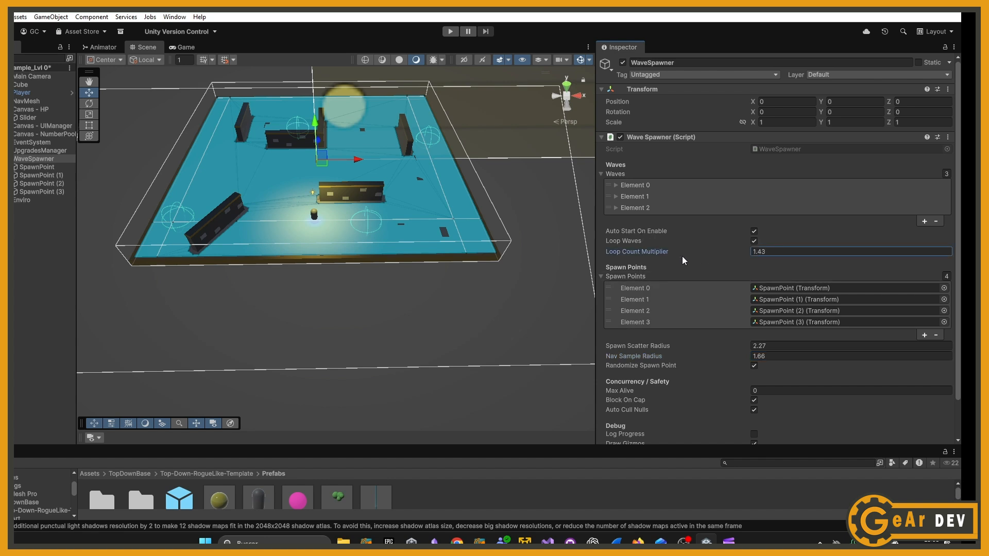
pyautogui.click(753, 241)
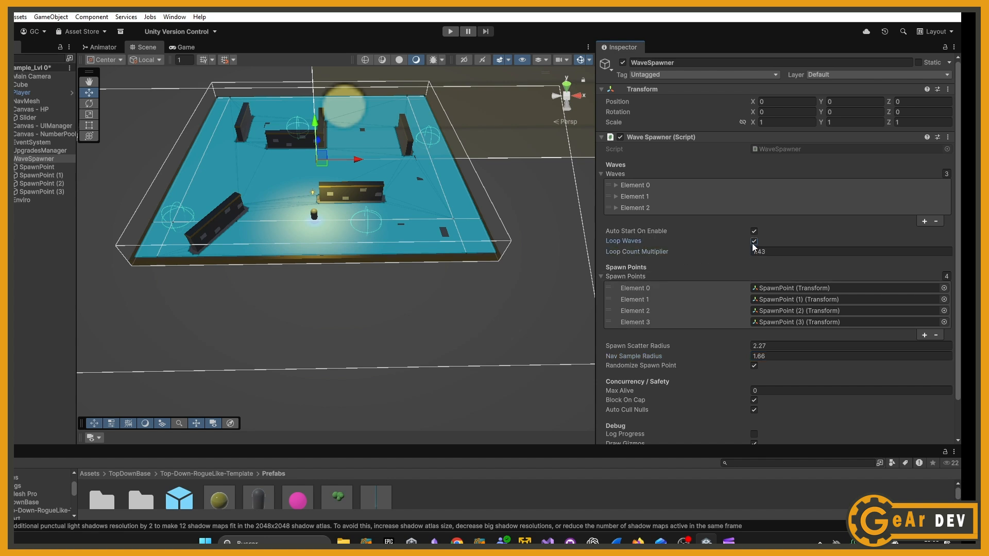
pyautogui.click(755, 232)
pyautogui.click(754, 232)
pyautogui.moveTo(682, 255); pyautogui.dragTo(703, 254)
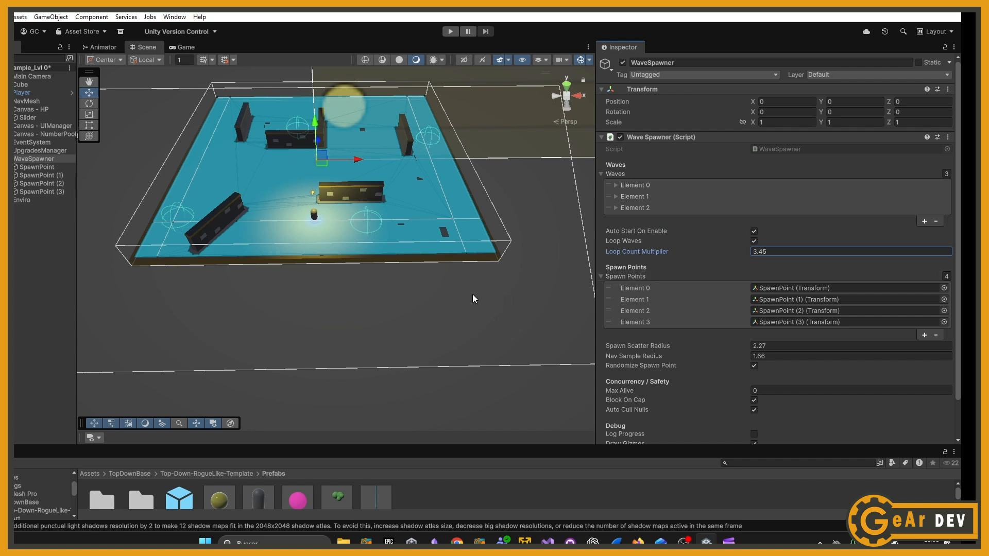
# Duplicate SpawnPoint (2) at about X -2.21, Z -5.51 and add the copy as a fifth element of the WaveSpawner's Spawn Points list.
pyautogui.click(62, 185)
pyautogui.hotkey('ctrl', 'd')
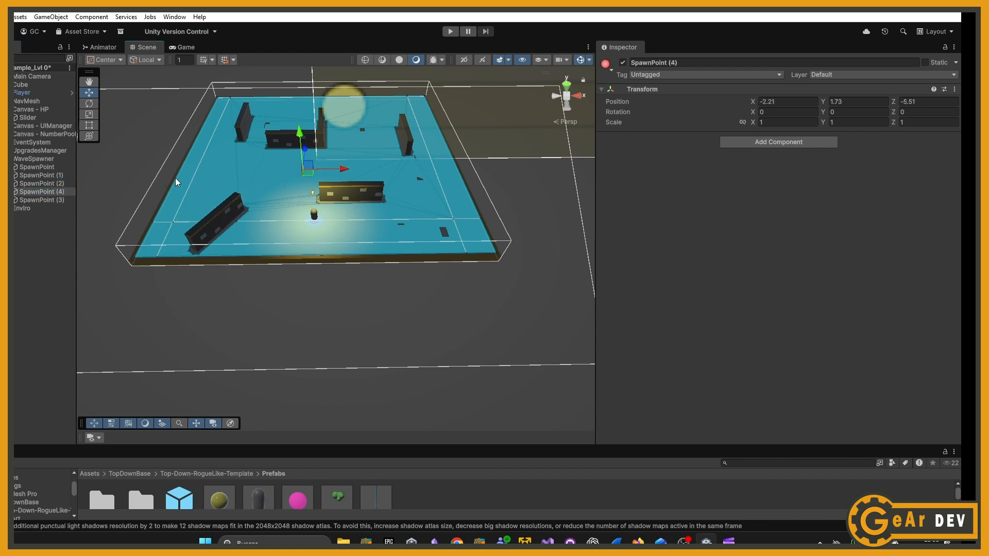
pyautogui.click(38, 158)
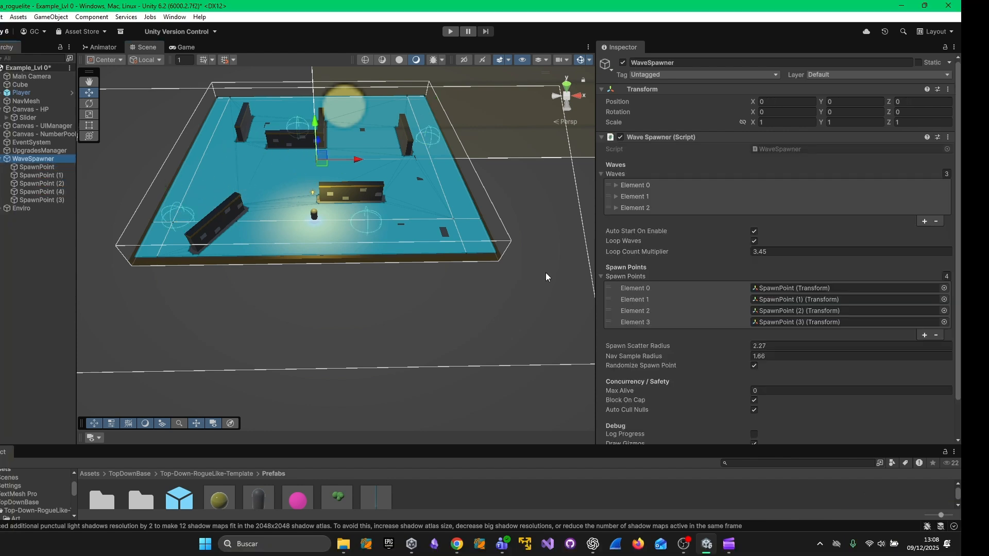
pyautogui.click(924, 335)
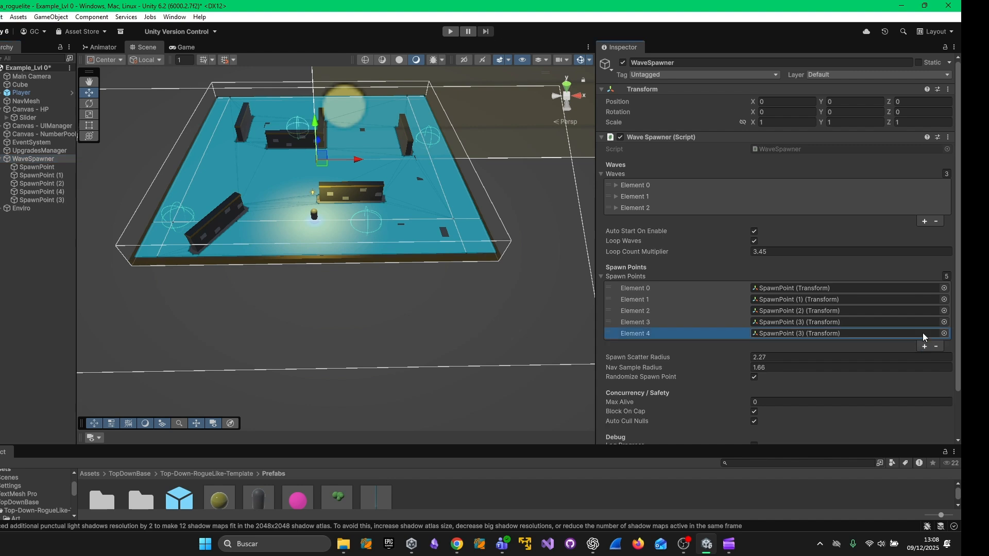
pyautogui.moveTo(42, 192); pyautogui.dragTo(787, 334)
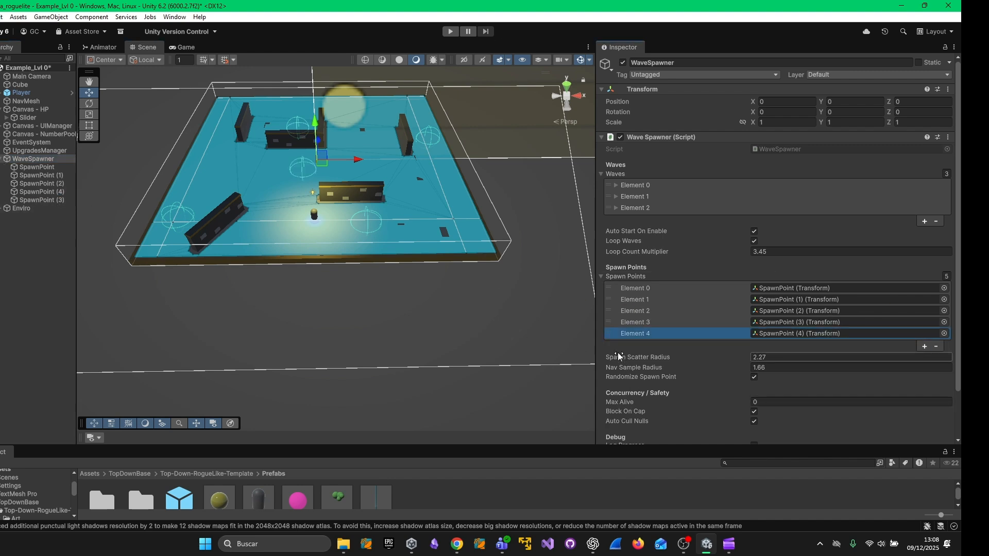
pyautogui.scroll(-2, 711, 403)
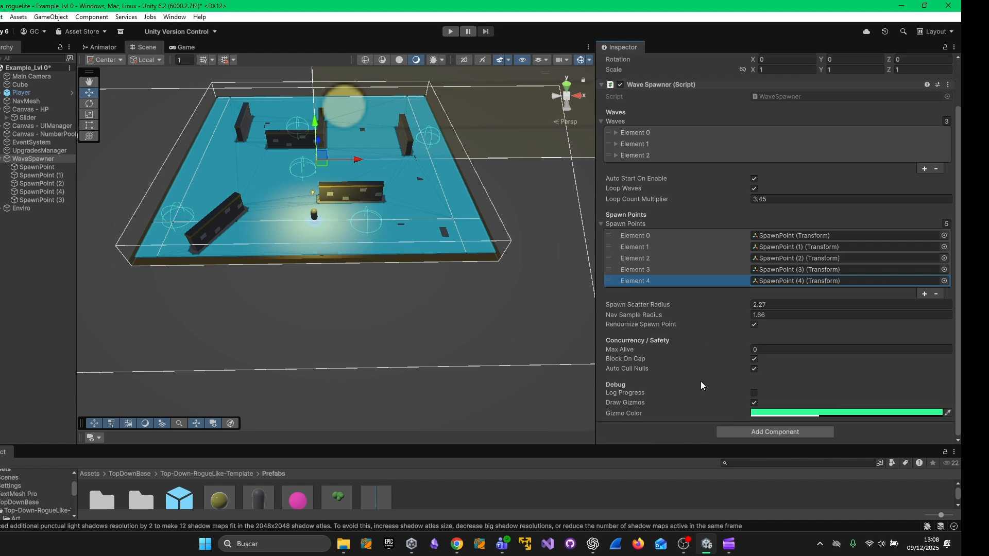
pyautogui.moveTo(738, 350)
pyautogui.mouseDown()
pyautogui.moveTo(824, 358)
pyautogui.moveTo(737, 351)
pyautogui.mouseUp()
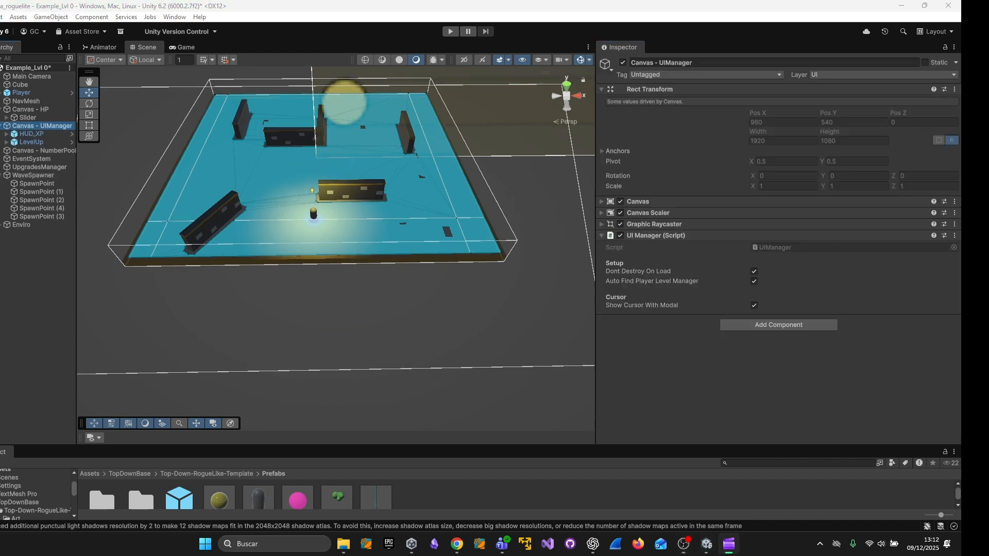
# Examine the Canvas - UIManager object and its HUD_XP panel, framing the panel in the Scene view.
pyautogui.click(25, 118)
pyautogui.click(25, 125)
pyautogui.press('Down')
pyautogui.press('Down')
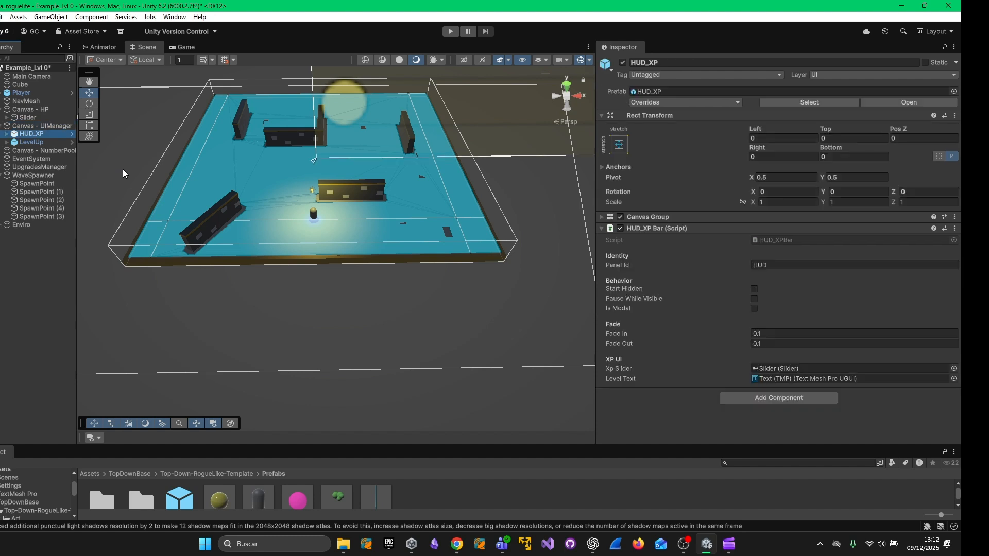
pyautogui.press('Up')
pyautogui.press('Up')
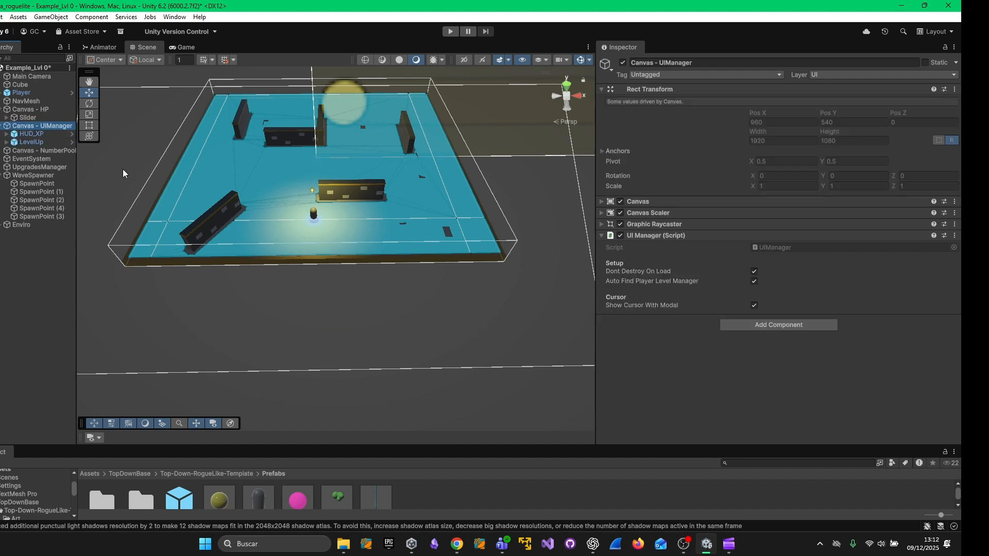
pyautogui.press('Down')
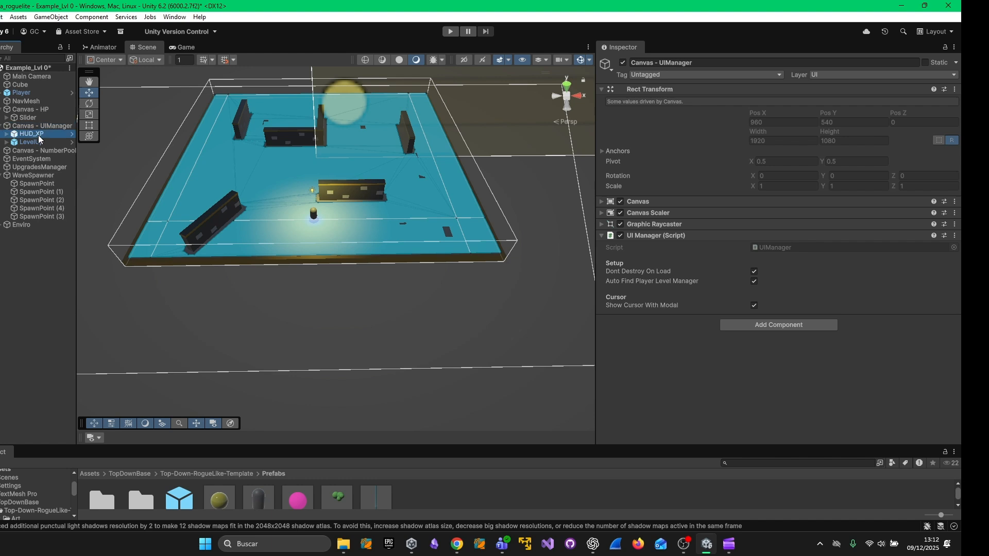
pyautogui.press('f')
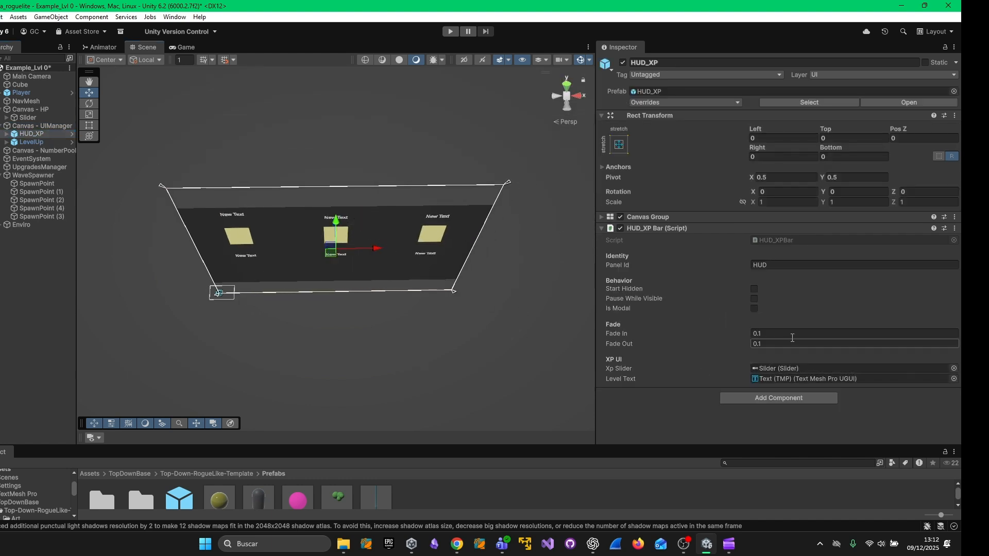
# Compare the Panel Id and behavior settings of the LevelUp and HUD_XP panels, and return to the UI Manager settings.
pyautogui.click(24, 152)
pyautogui.press('Up')
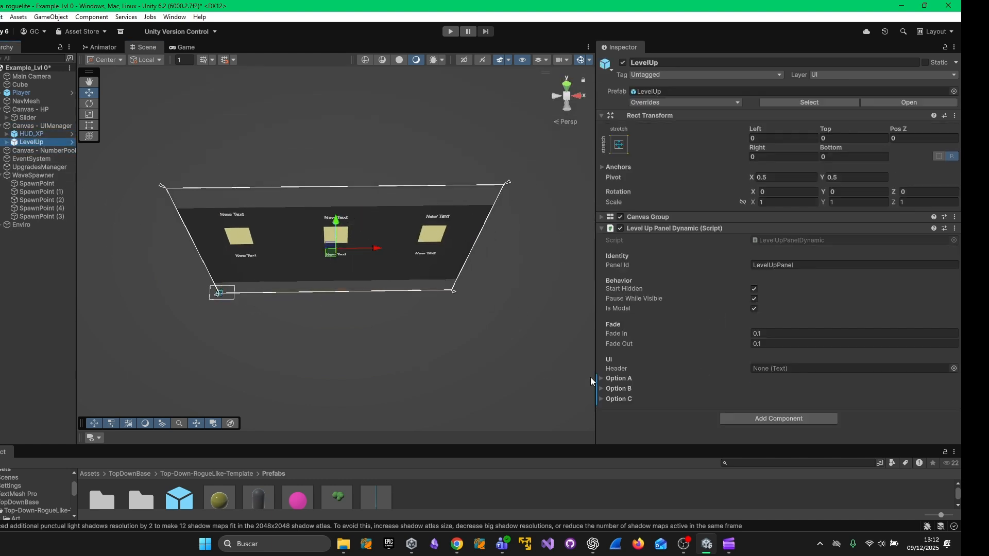
pyautogui.click(17, 133)
pyautogui.click(630, 258)
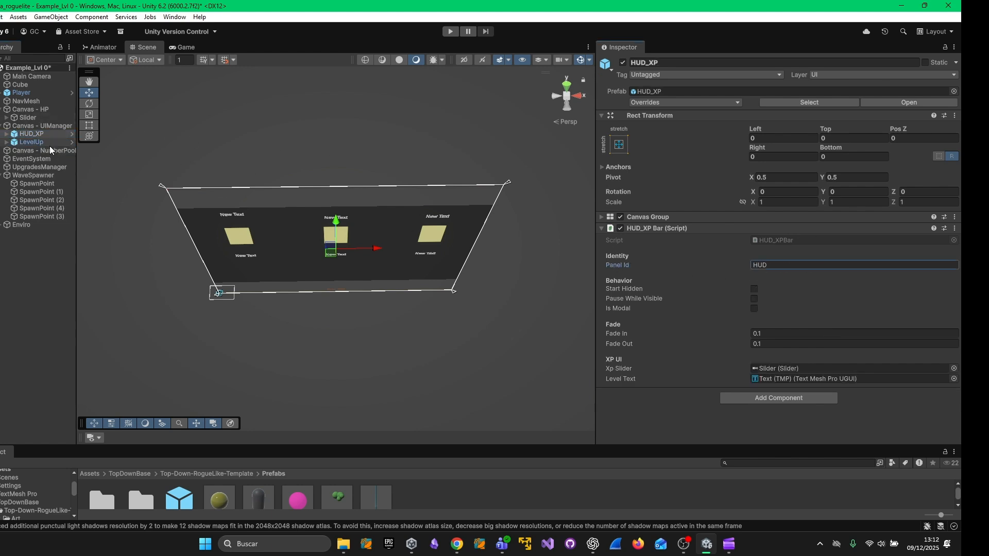
pyautogui.click(47, 143)
pyautogui.click(629, 265)
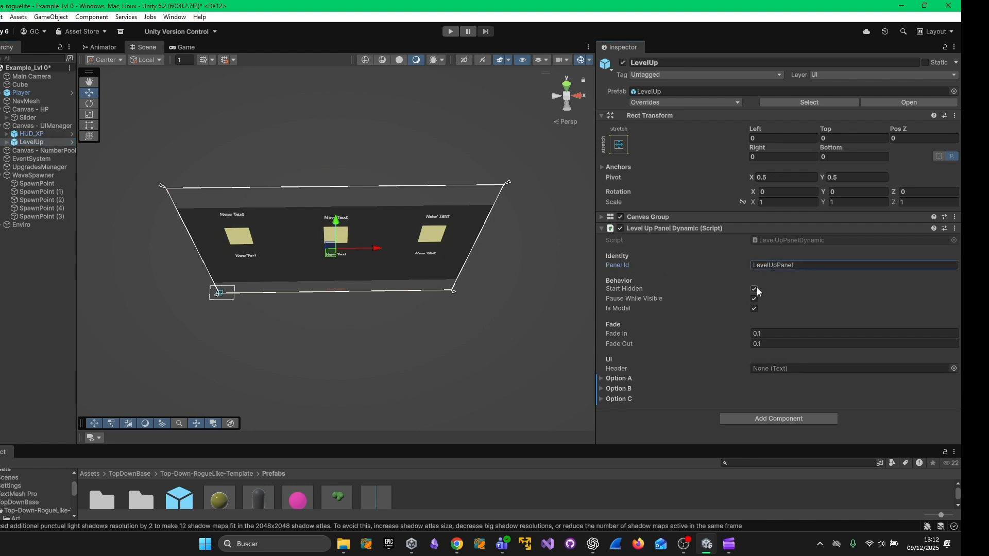
pyautogui.click(45, 126)
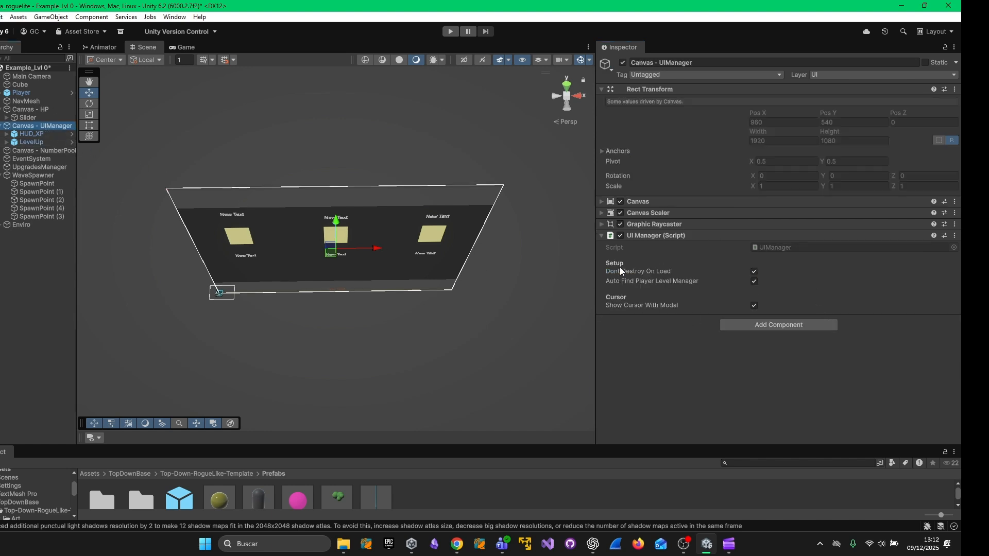
# Select the Canvas - UIManager object and view its panels in the Scene view in 2D mode.
pyautogui.click(41, 134)
pyautogui.press('Up')
pyautogui.moveTo(263, 368); pyautogui.dragTo(409, 186, button='right')
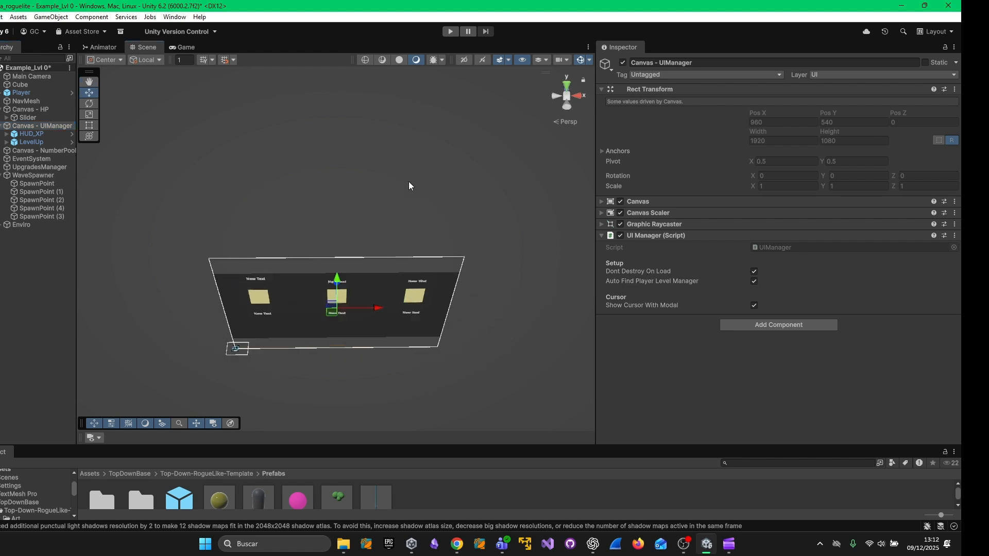
pyautogui.click(463, 60)
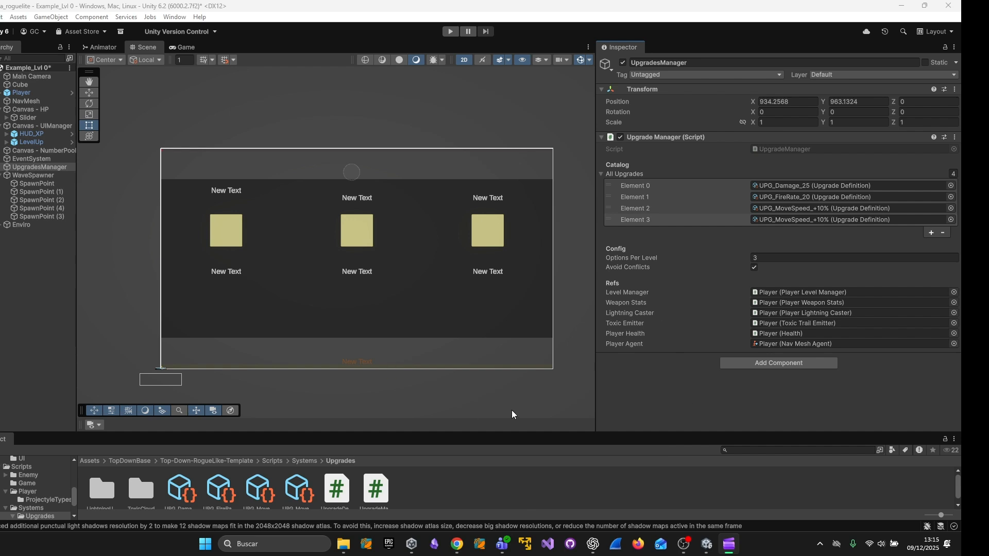
# Remove the duplicate UPG_MoveSpeed_+10% entry from the UpgradesManager's All Upgrades list and locate the UPG_Damage_25 asset in the project.
pyautogui.moveTo(593, 405); pyautogui.dragTo(585, 404)
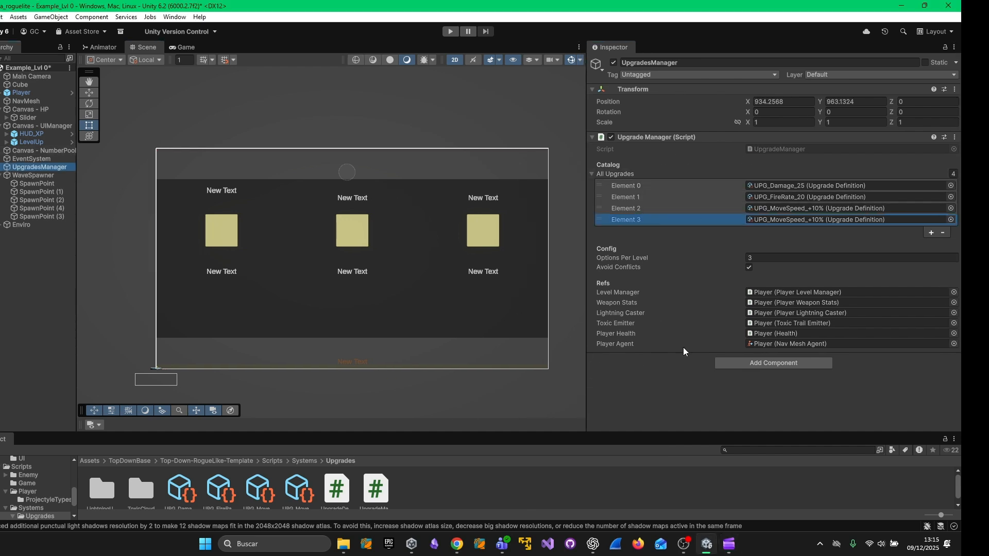
pyautogui.click(943, 233)
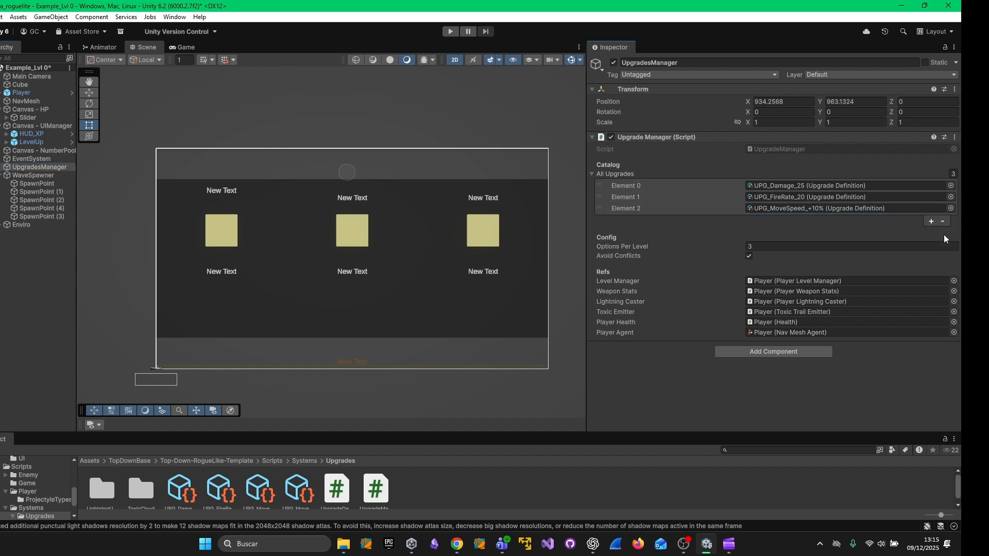
pyautogui.click(768, 186)
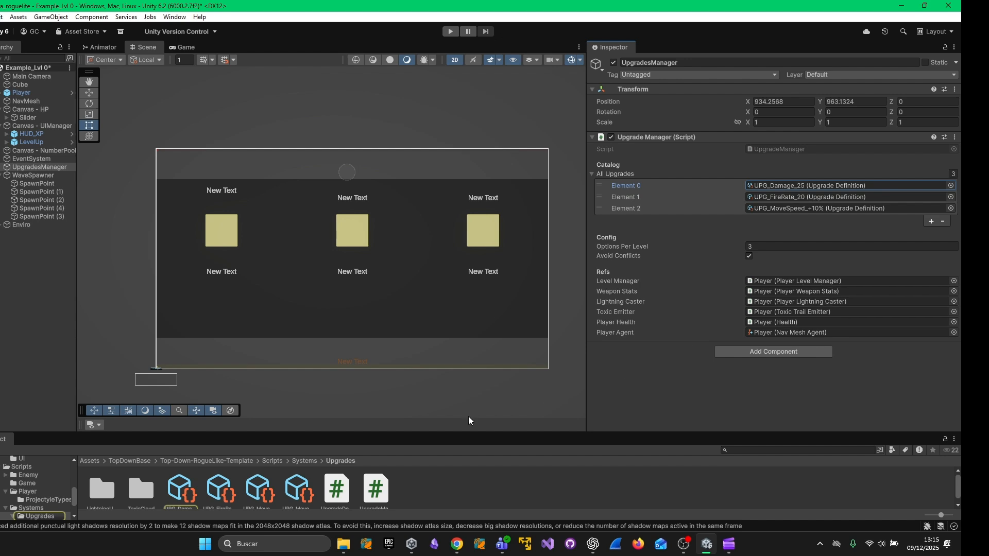
pyautogui.moveTo(350, 437); pyautogui.dragTo(351, 403)
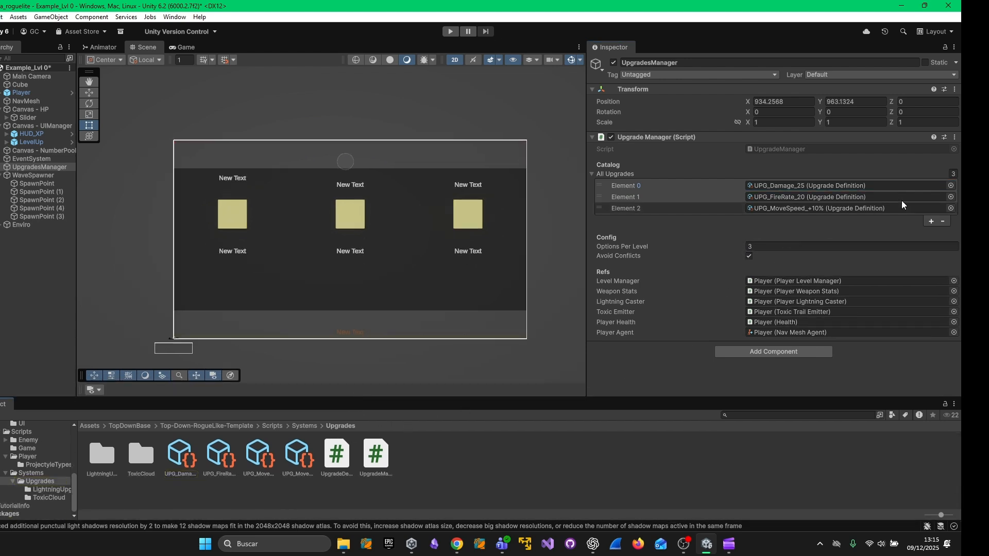
# Add UPG_Lightning_Damage+25 as a fourth entry in the All Upgrades list, and remove that entry again.
pyautogui.click(931, 221)
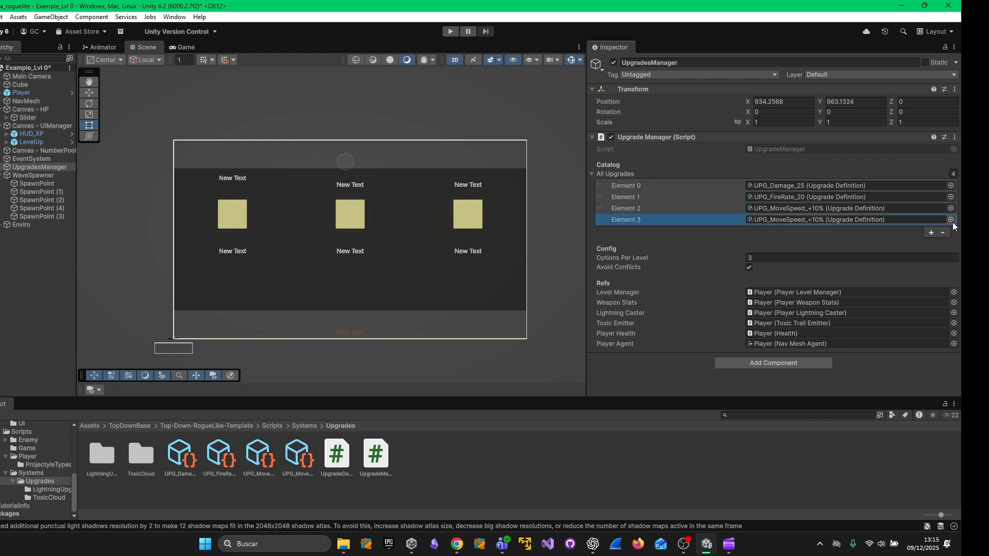
pyautogui.click(951, 220)
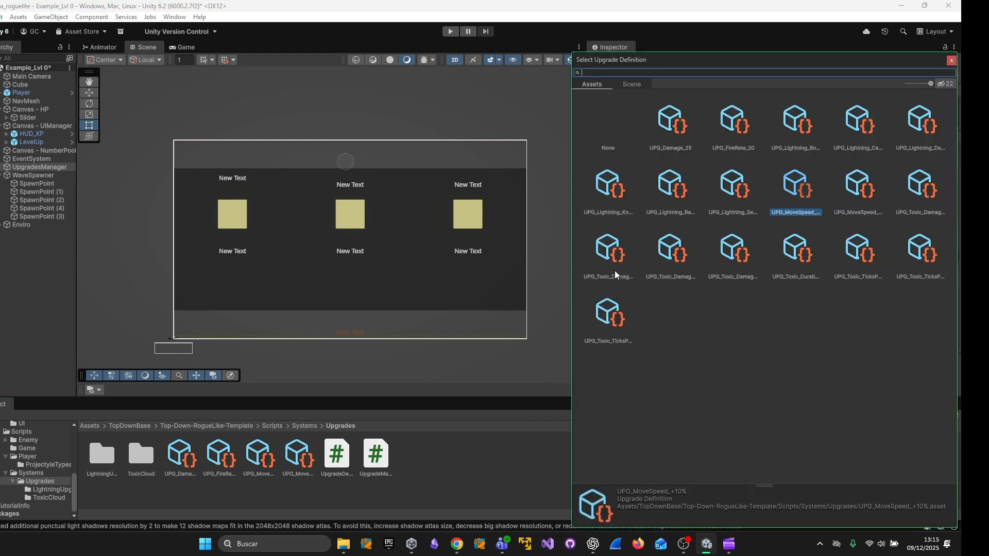
pyautogui.click(609, 251)
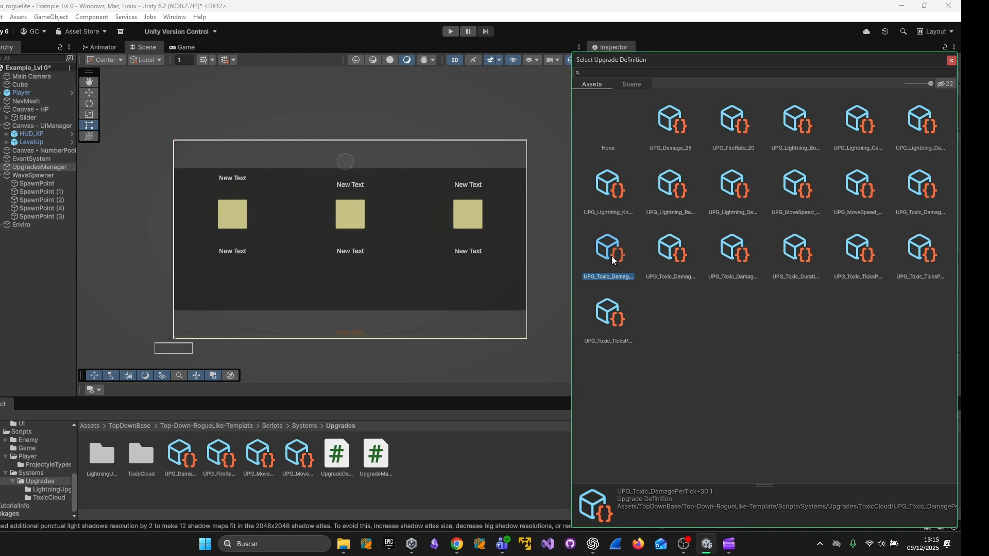
pyautogui.doubleClick(910, 133)
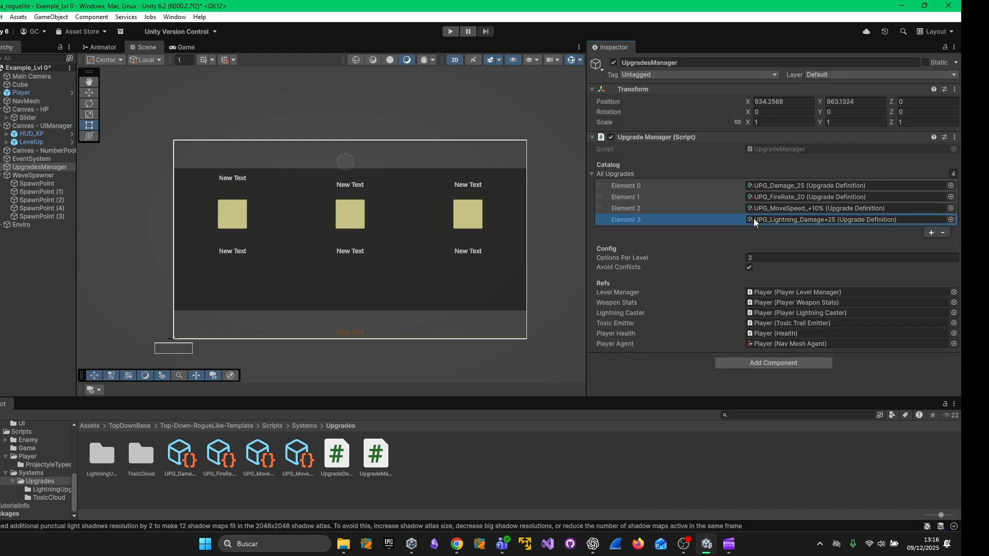
pyautogui.click(942, 232)
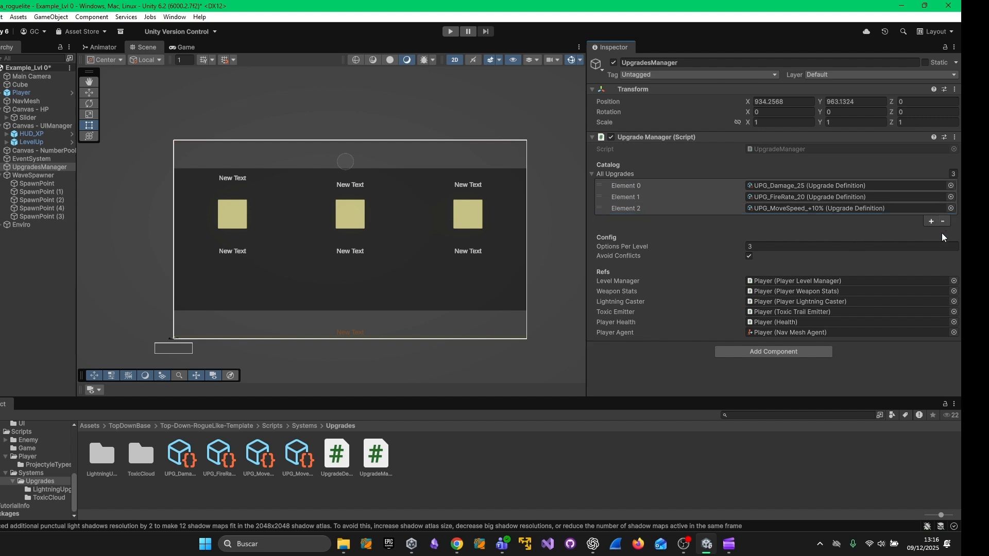
# Check the Upgrade Manager's Options Per Level setting and save the scene.
pyautogui.click(777, 247)
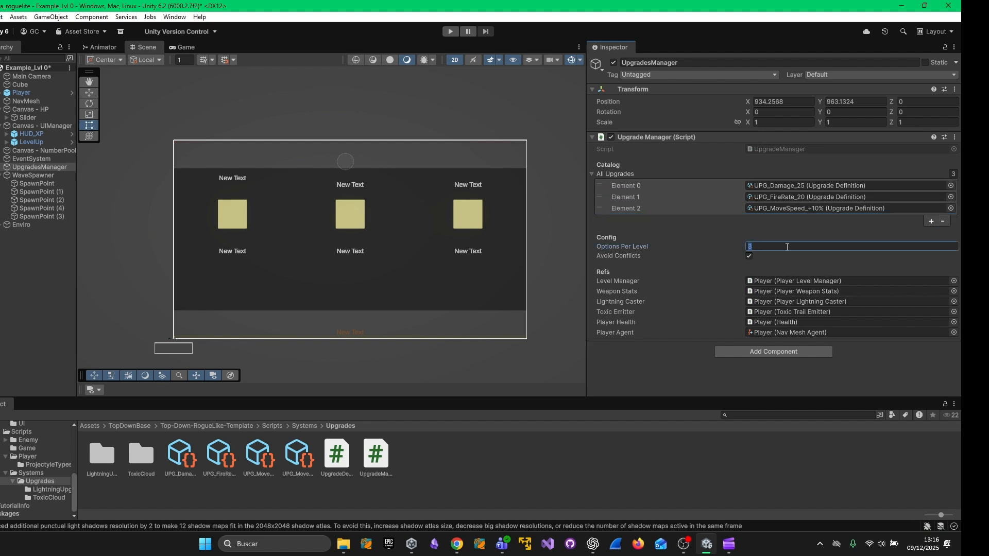
pyautogui.hotkey('ctrl', 's')
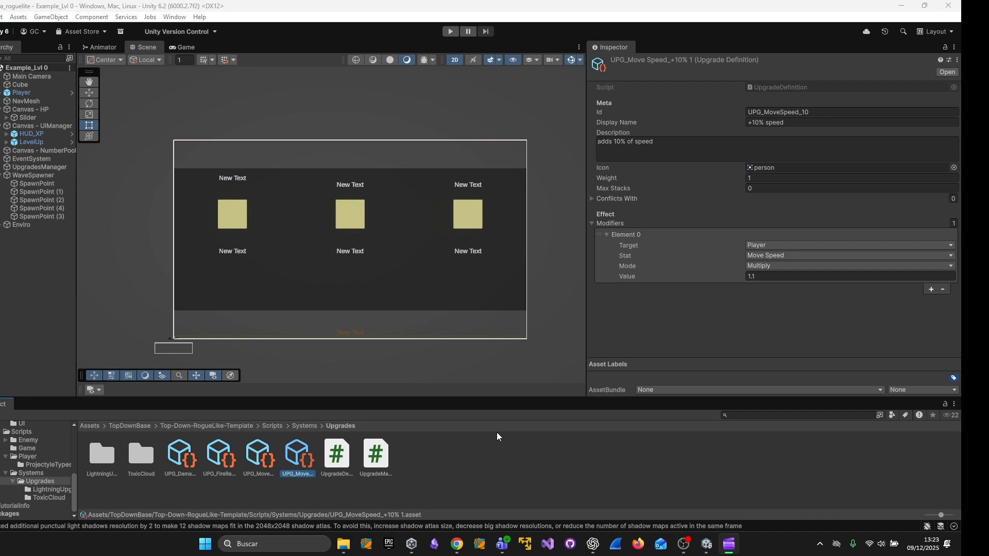
# Create an Upgrade Definition asset named UPG_AASDAS in the Upgrades folder, and delete it again.
pyautogui.rightClick(431, 466)
pyautogui.moveTo(527, 197)
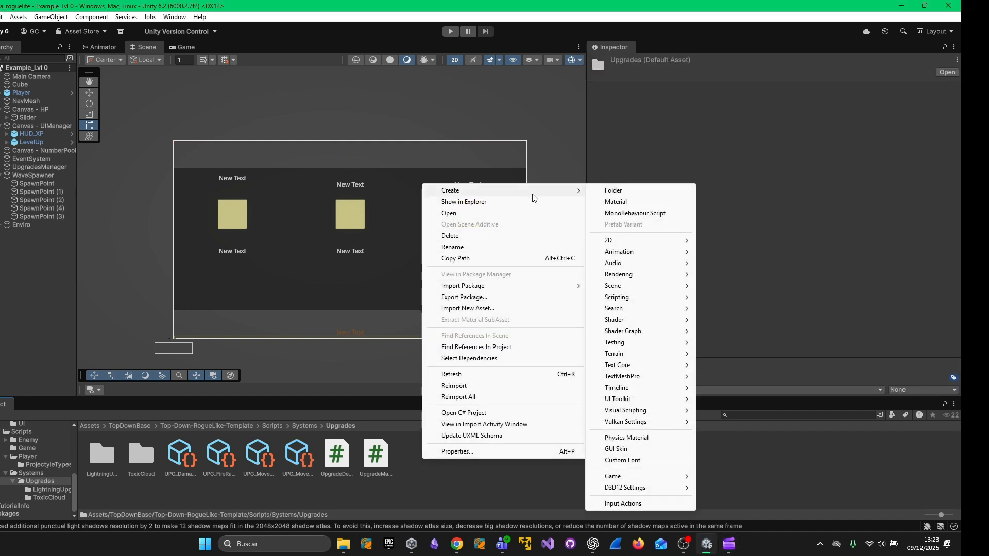
pyautogui.moveTo(665, 475)
pyautogui.moveTo(727, 487)
pyautogui.click(808, 487)
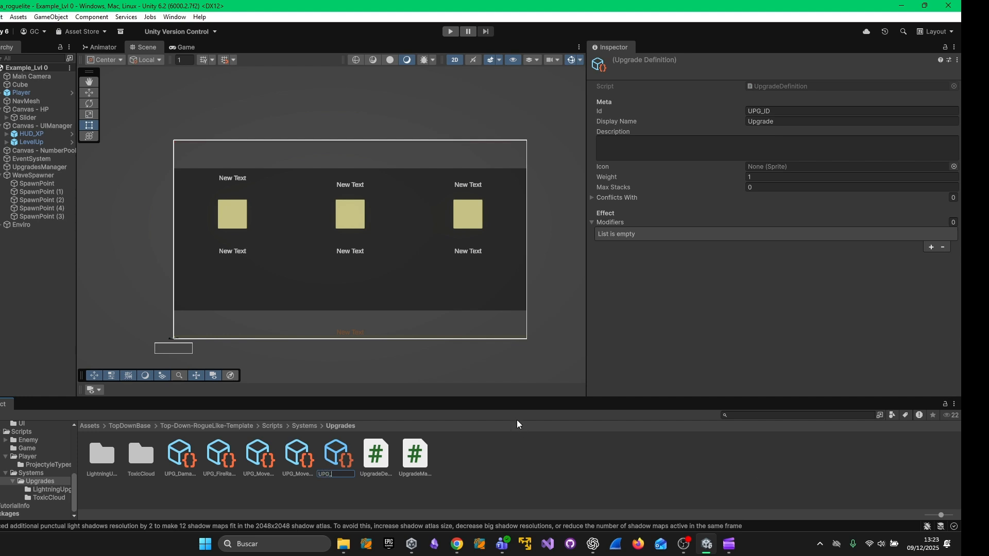
pyautogui.write('DAS')
pyautogui.press('Return')
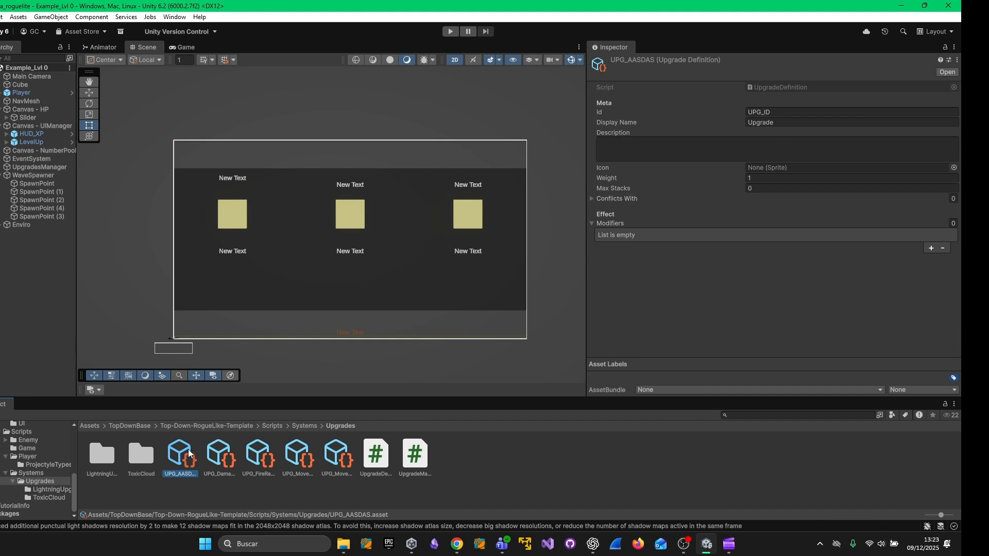
pyautogui.press('Delete')
pyautogui.click(547, 299)
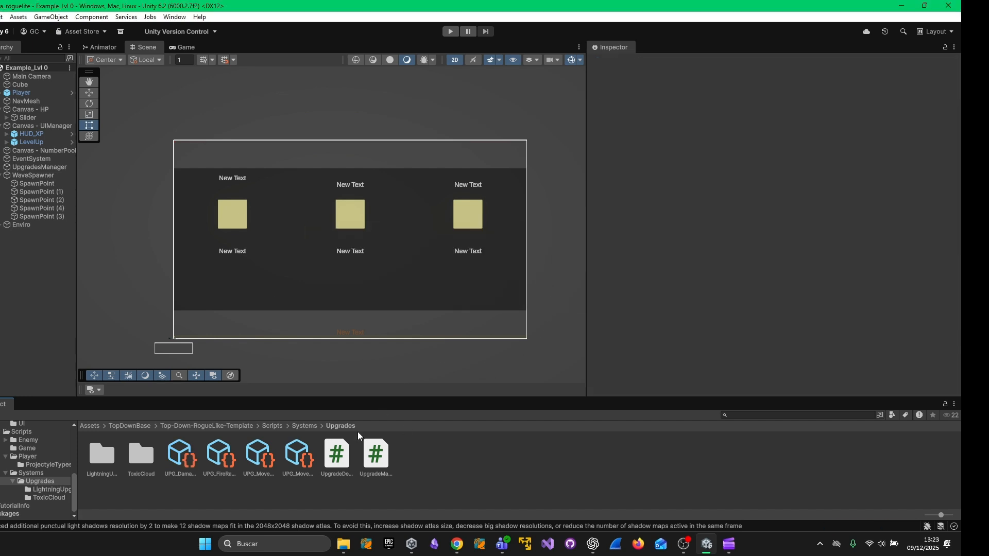
# Set the Weight of the UPG_MoveSpeed_+10% 1 upgrade to 0.0001 and check its Conflicts With list.
pyautogui.click(285, 462)
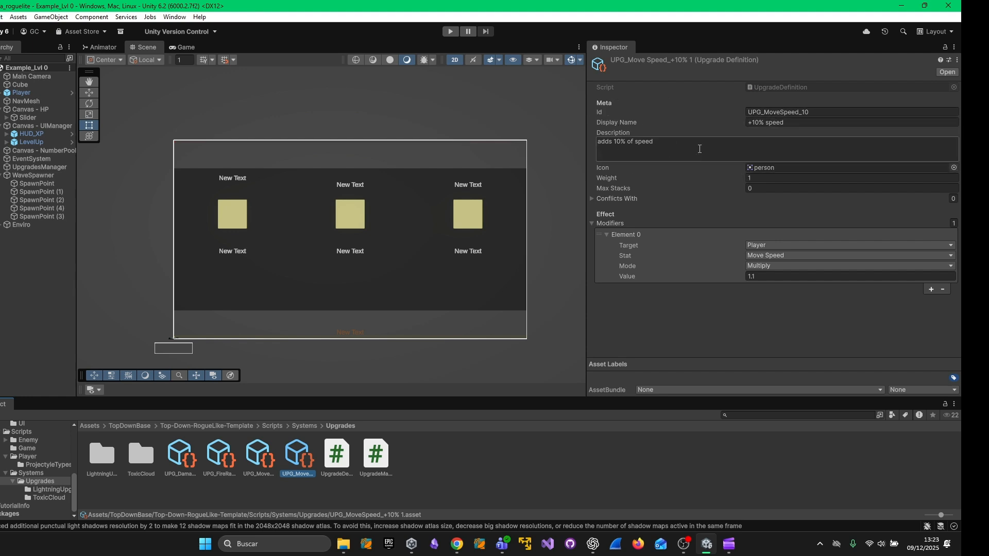
pyautogui.click(645, 179)
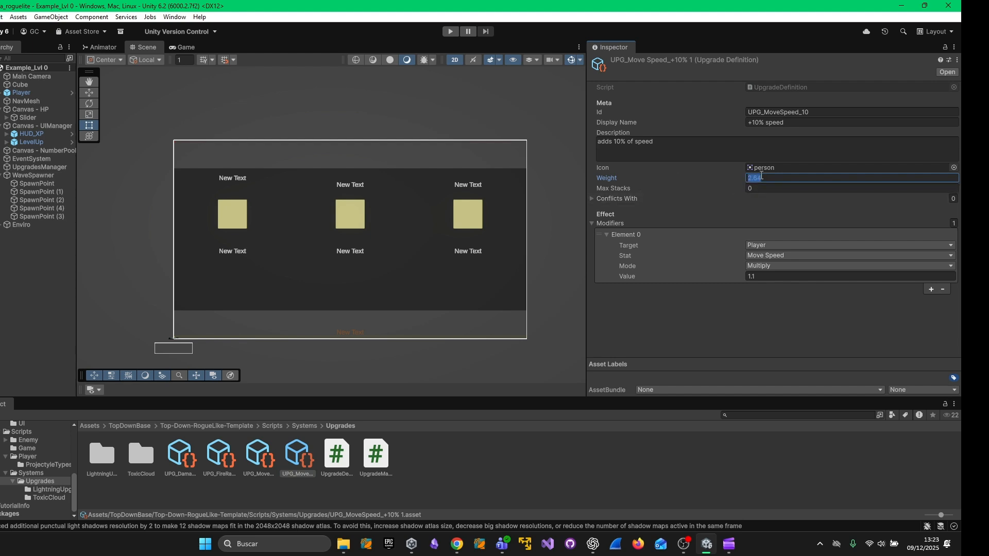
pyautogui.write('0.0001')
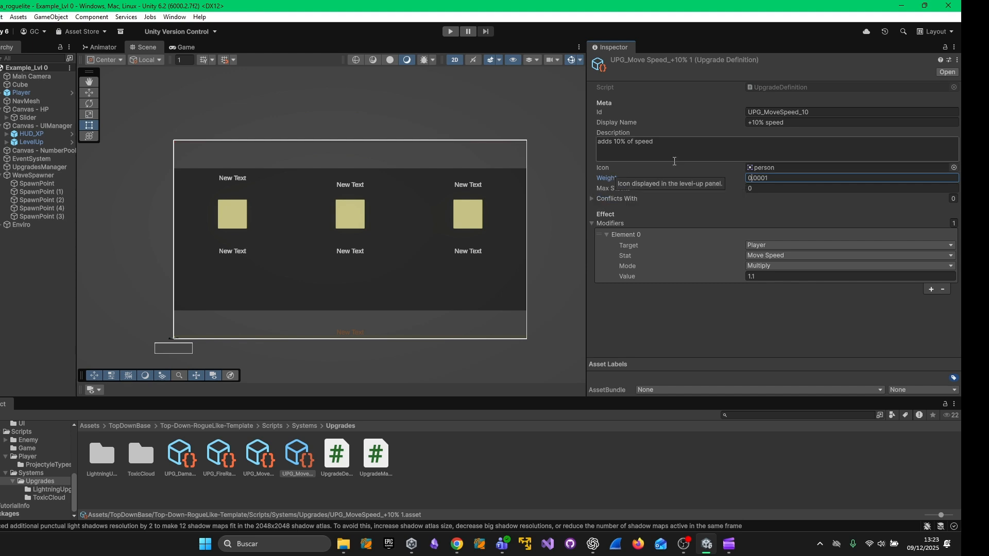
pyautogui.click(618, 201)
pyautogui.click(618, 202)
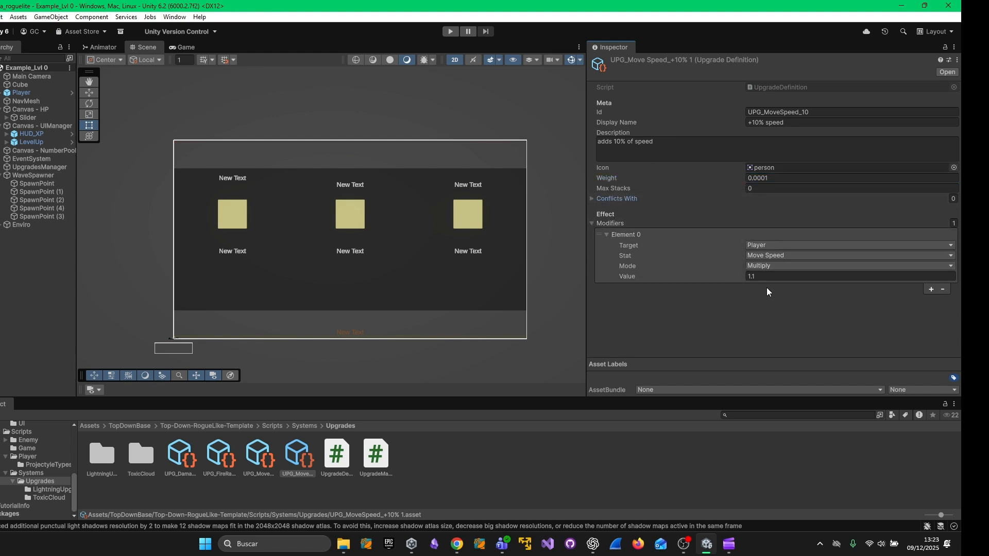
# Look through the Stat options of the upgrade's Move Speed modifier and add a second modifier element.
pyautogui.click(774, 258)
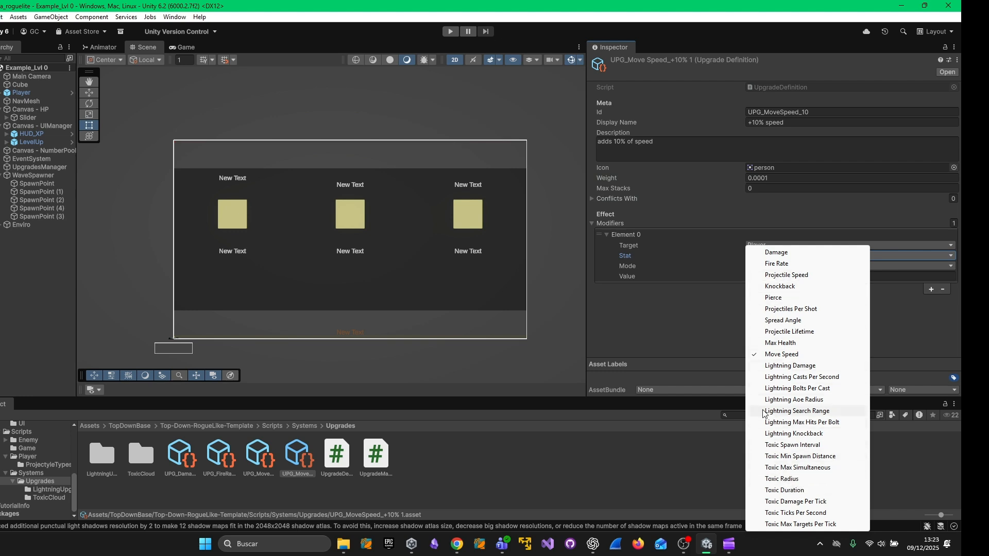
pyautogui.click(736, 351)
pyautogui.click(931, 290)
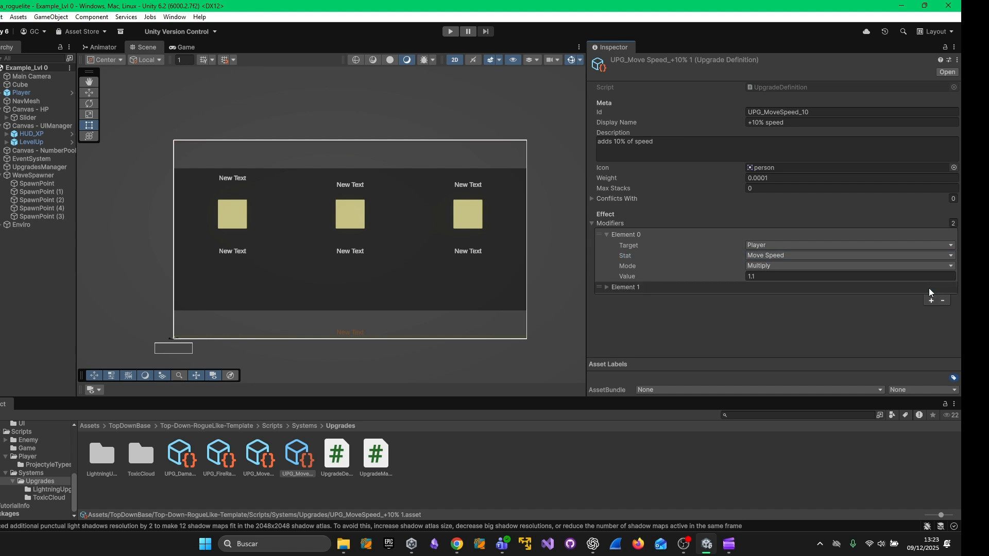
# Examine the Mode options of the upgrade's first modifier.
pyautogui.click(781, 289)
pyautogui.click(770, 266)
pyautogui.click(771, 274)
pyautogui.click(771, 266)
pyautogui.click(777, 288)
pyautogui.click(764, 266)
pyautogui.click(770, 277)
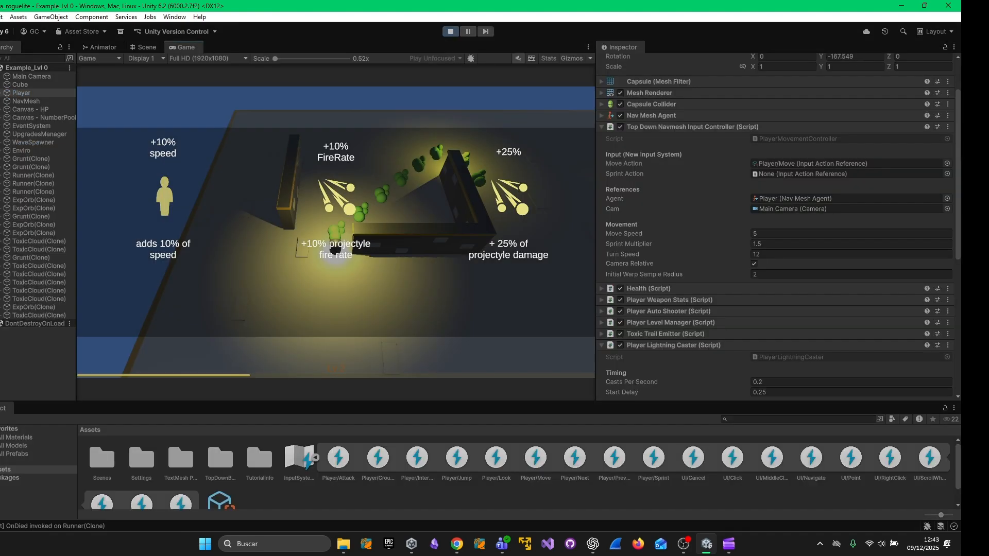
# Play-test the level by moving the player around the arena walls while enemies approach.
pyautogui.press('d')
pyautogui.press('s')
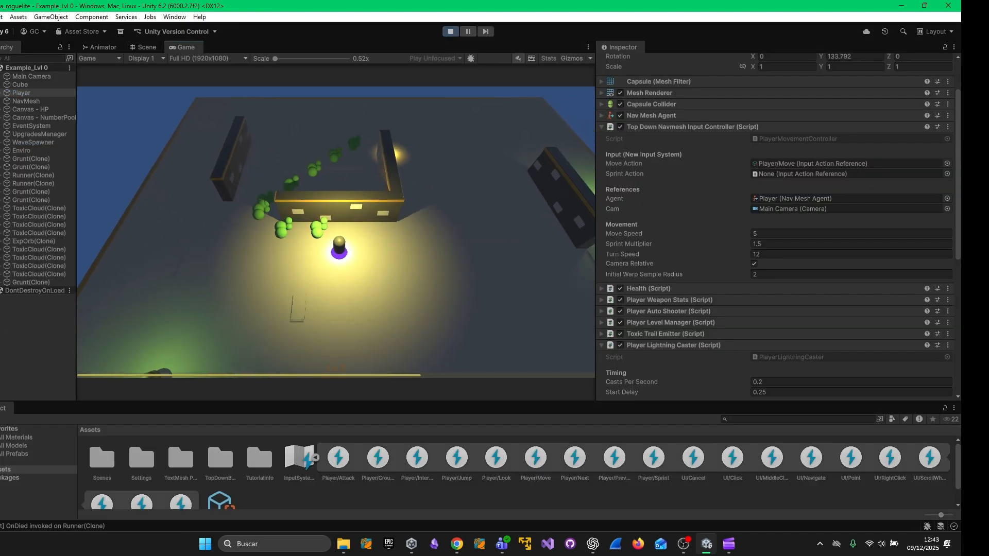
pyautogui.press('d')
pyautogui.press('s')
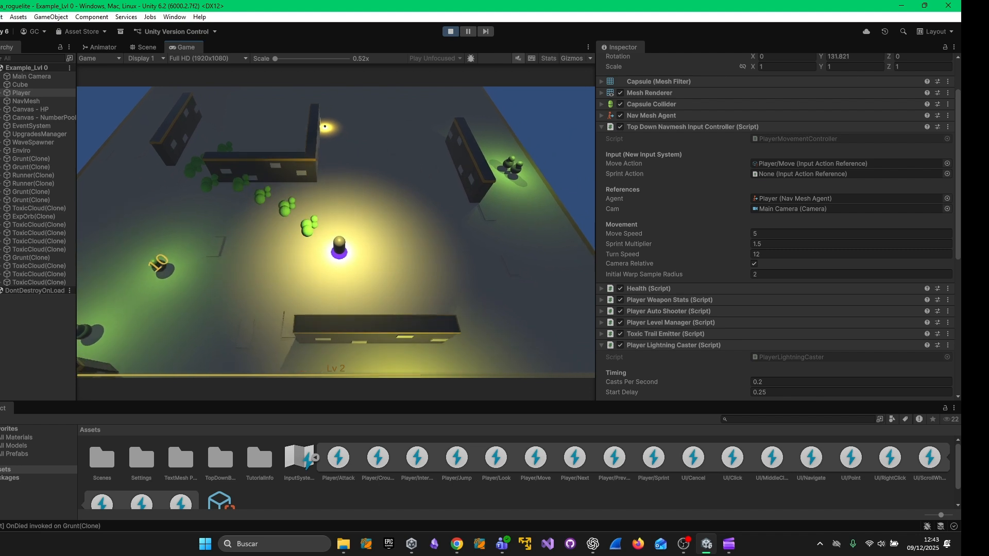
pyautogui.press('d')
pyautogui.press('s')
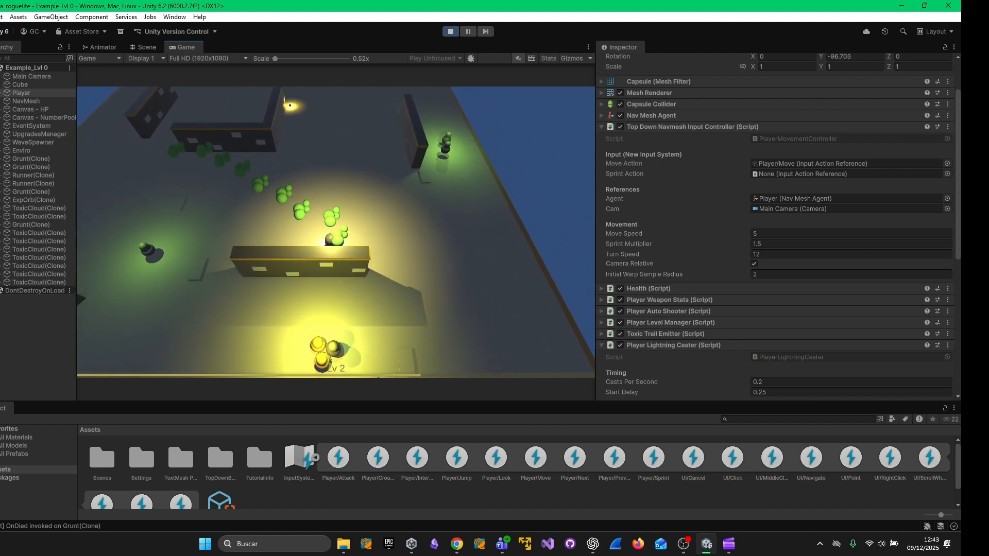
pyautogui.press('a')
pyautogui.press('a')
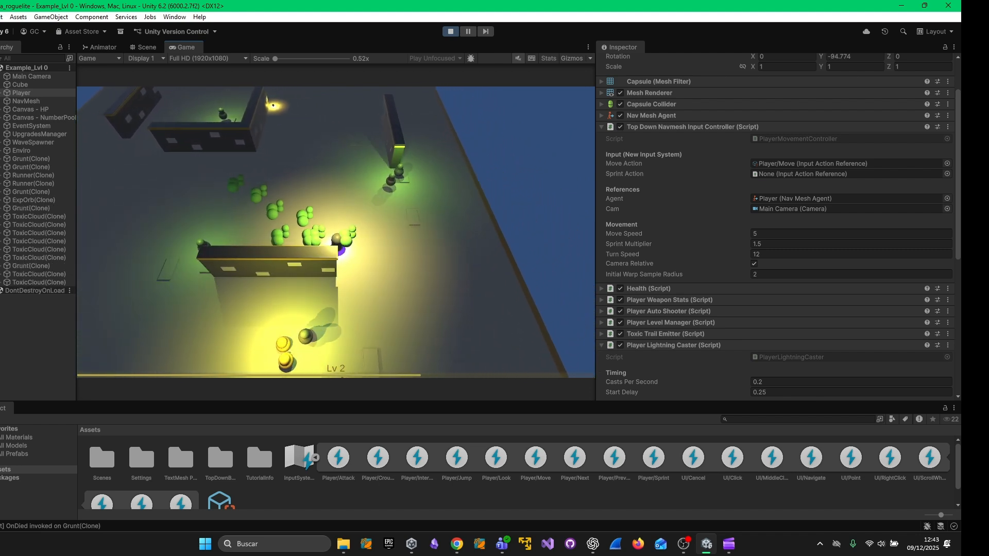
pyautogui.press('a')
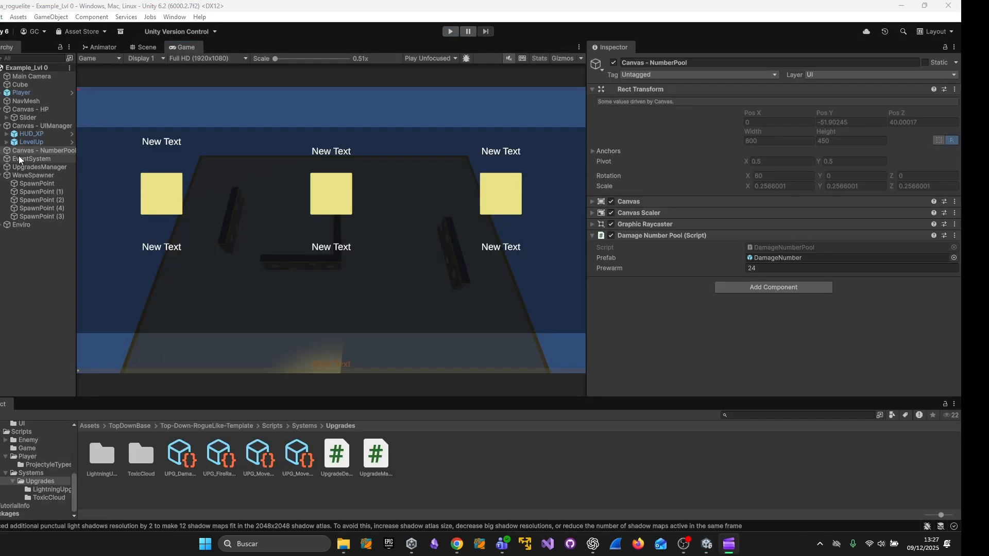
# Set the Prewarm of the Damage Number Pool on Canvas - NumberPool to 20.
pyautogui.click(53, 159)
pyautogui.click(47, 150)
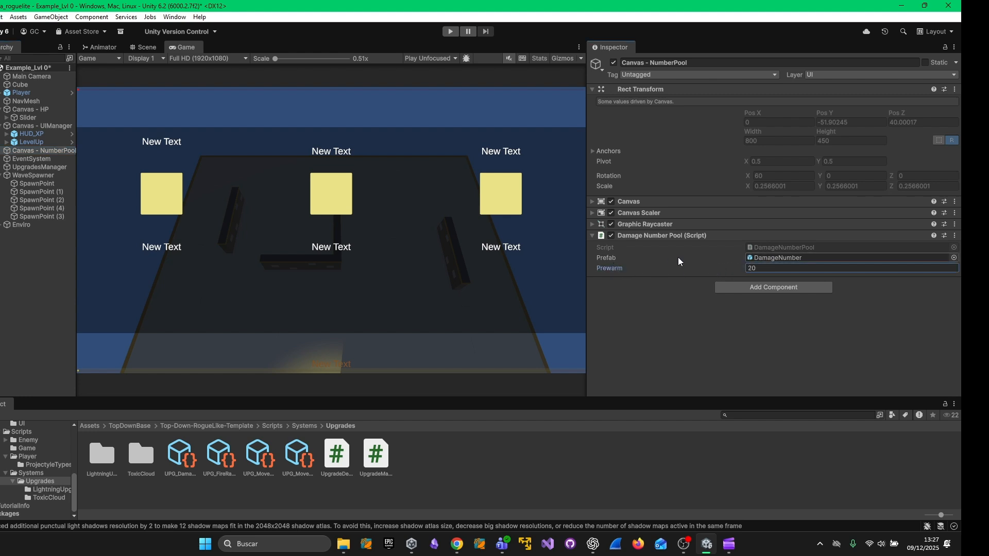
# Locate the DamageNumber prefab used by the pool and examine its timing, motion, curve and damage scale settings.
pyautogui.click(779, 259)
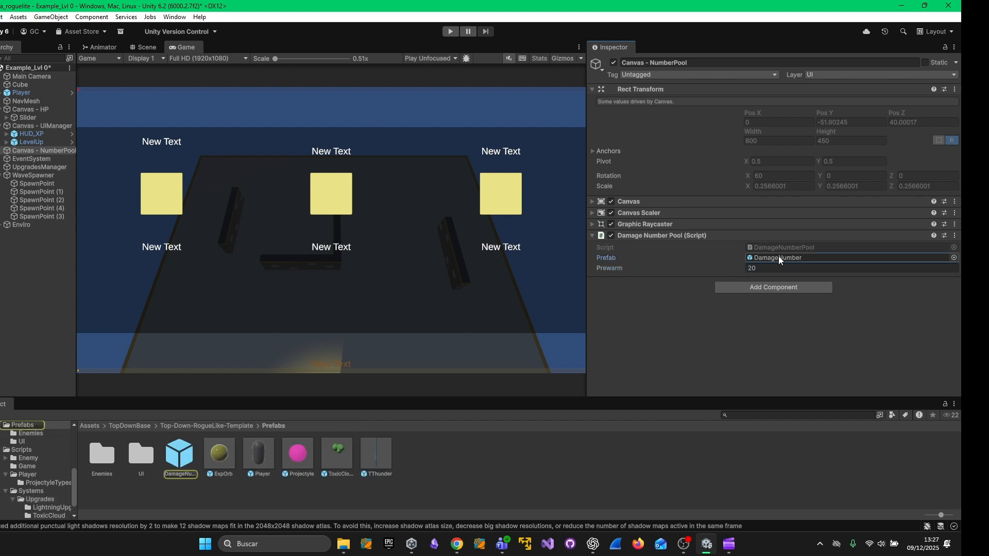
pyautogui.click(177, 460)
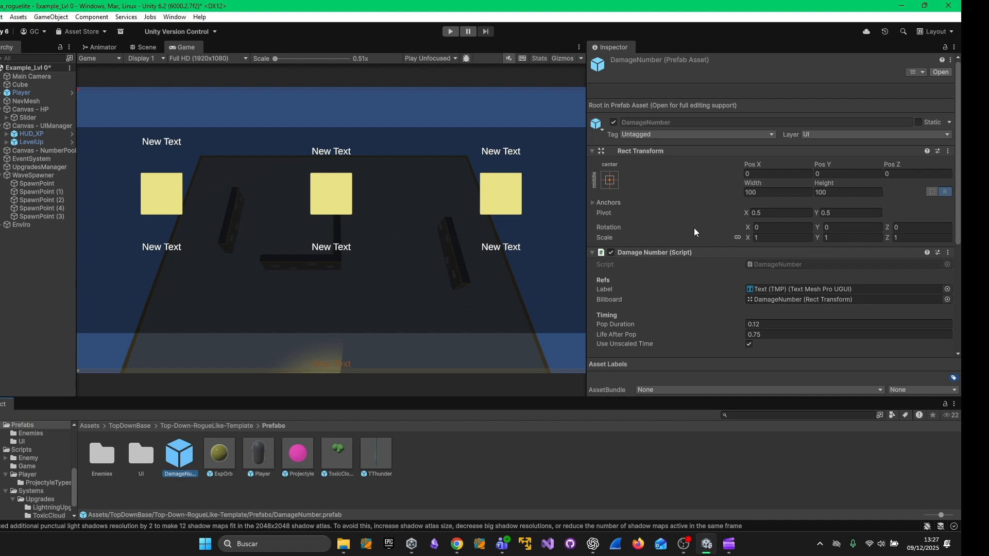
pyautogui.scroll(-3, 677, 295)
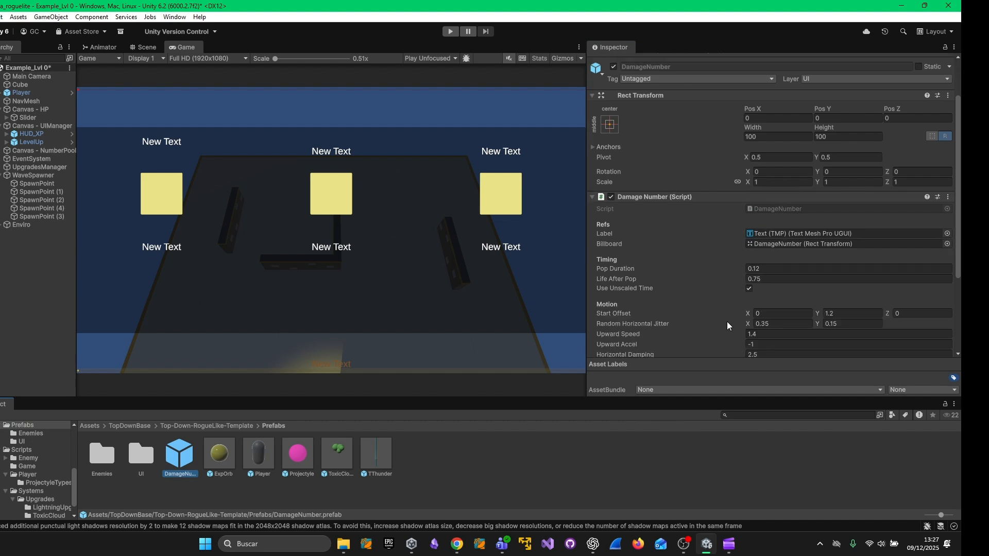
pyautogui.scroll(-2, 714, 251)
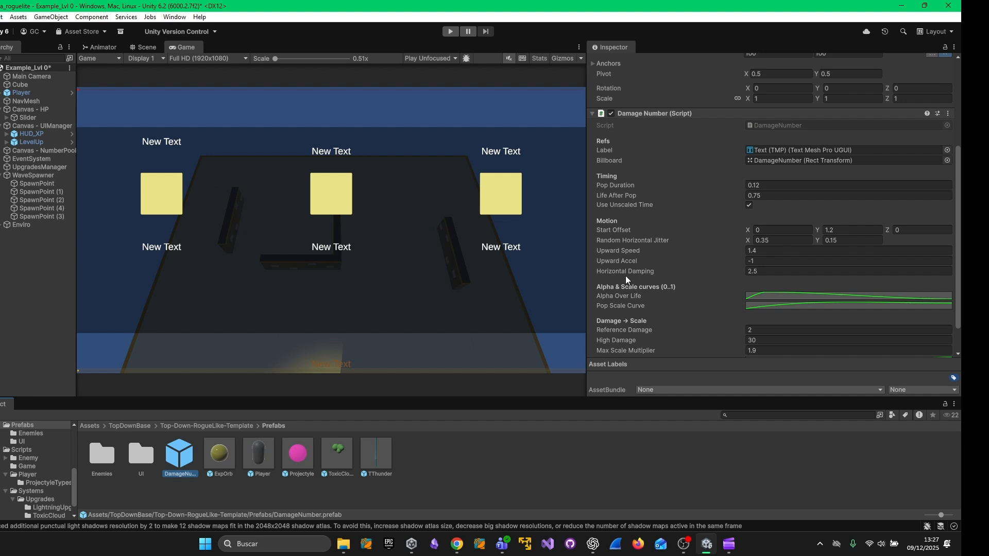
pyautogui.scroll(-1, 609, 209)
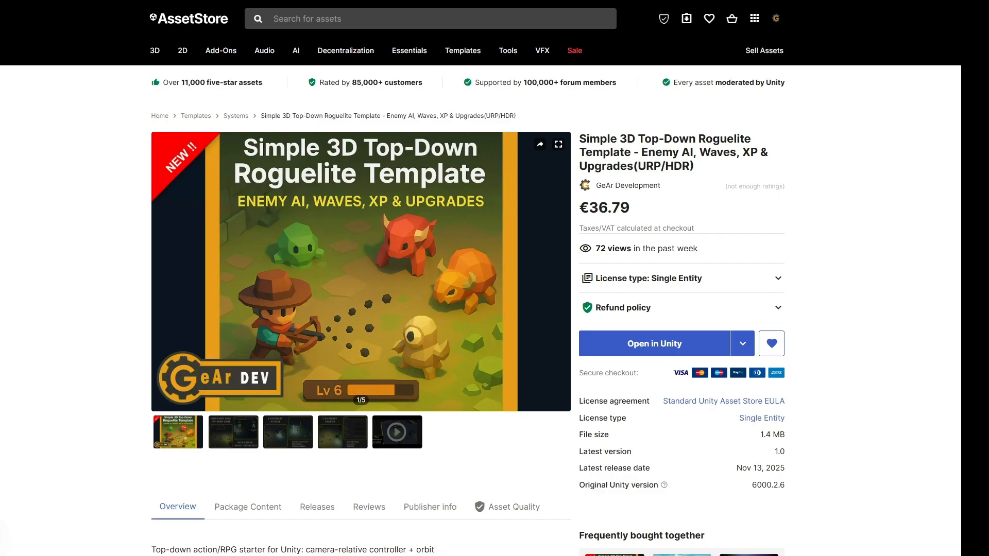
# Switch to the template's Asset Store page and review its overview details and preview images of the attacks and enemies.
pyautogui.scroll(-15, 817, 352)
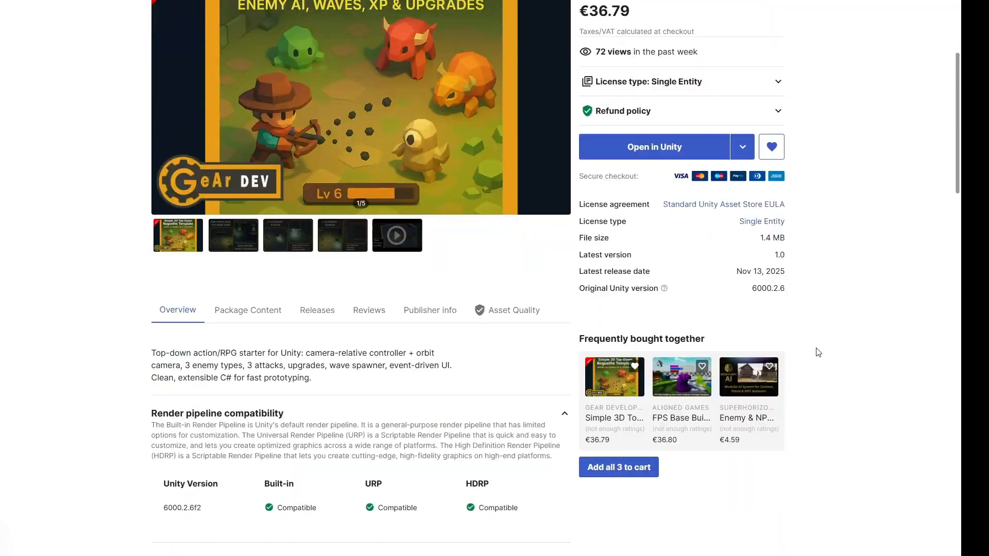
pyautogui.scroll(15, 817, 353)
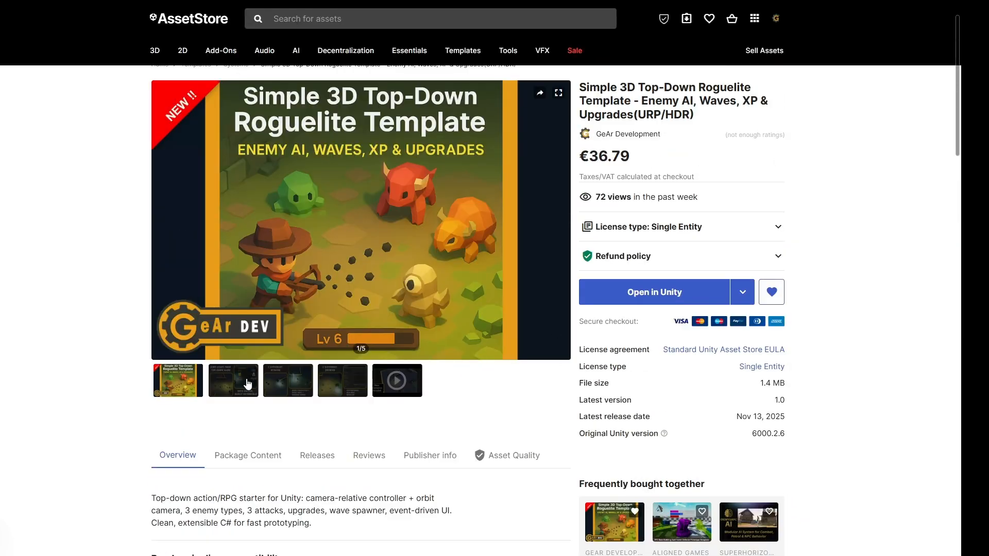
pyautogui.click(248, 384)
pyautogui.click(285, 383)
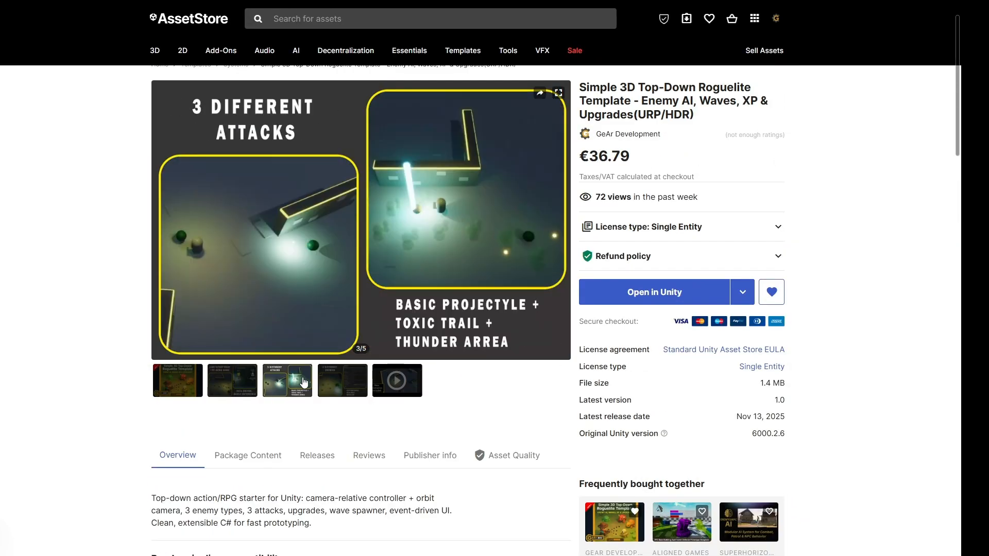
pyautogui.click(329, 381)
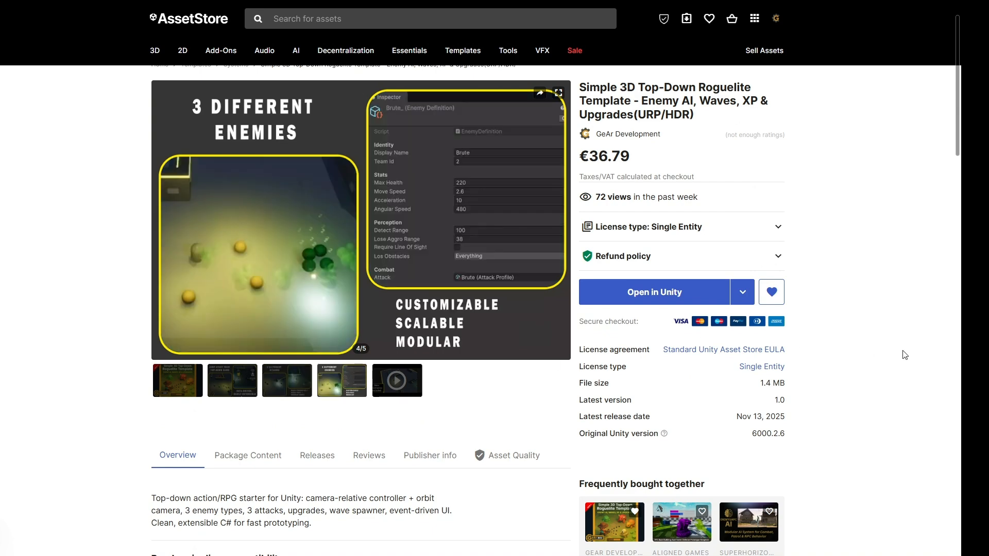
pyautogui.click(194, 398)
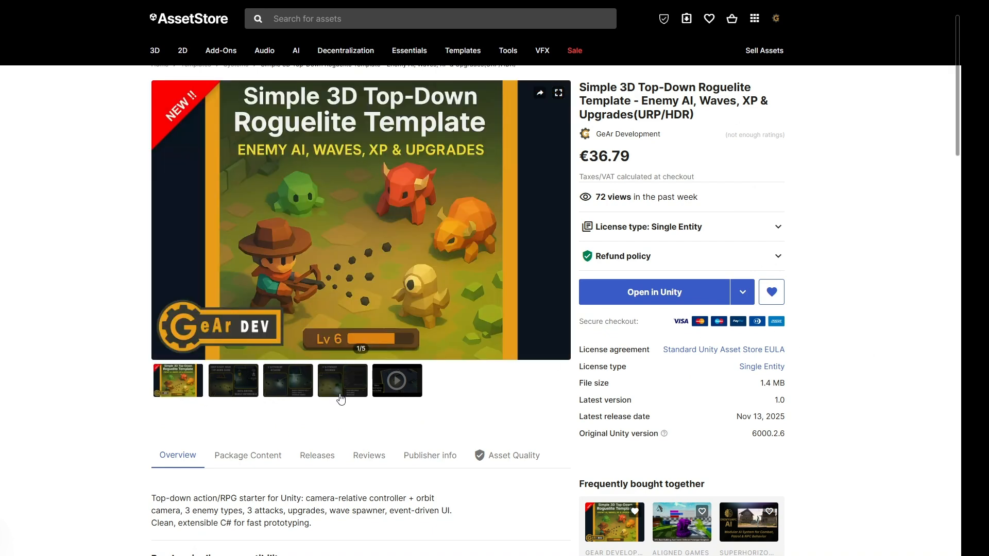
pyautogui.scroll(-2, 737, 216)
pyautogui.scroll(3, 736, 199)
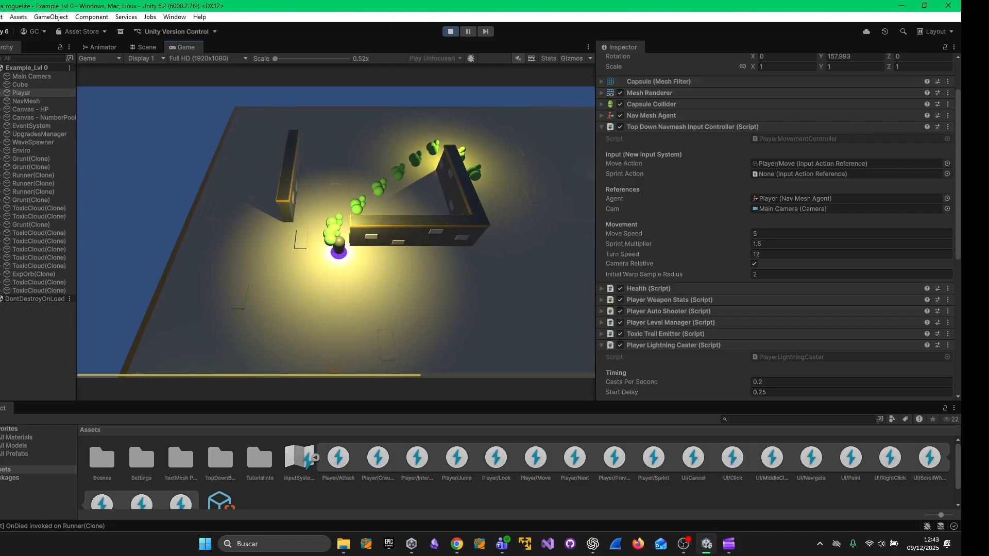
# Play-test Example_Lvl 0 in Unity by steering the player around the walls, evading enemies while the toxic trail, projectile and lightning attacks fire.
pyautogui.press('d')
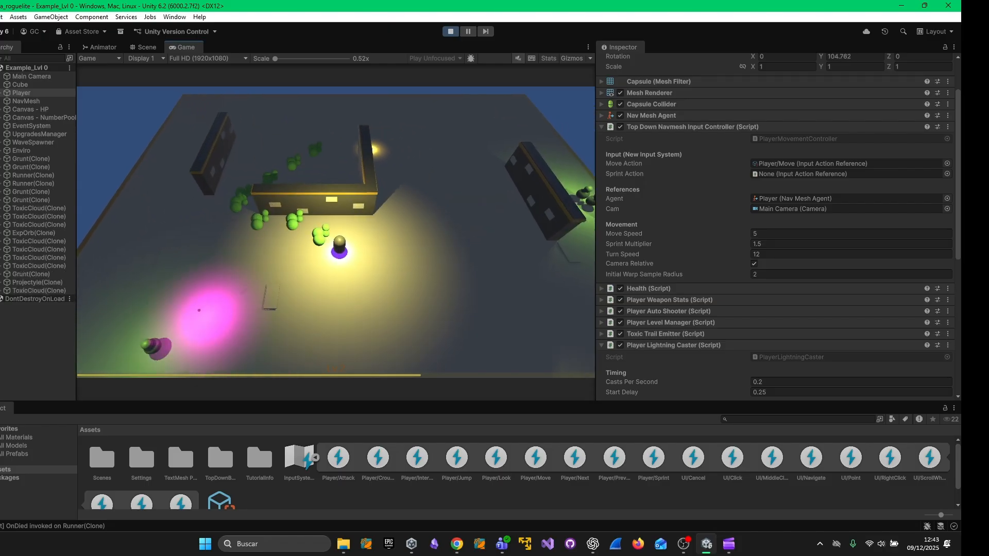
pyautogui.press('s')
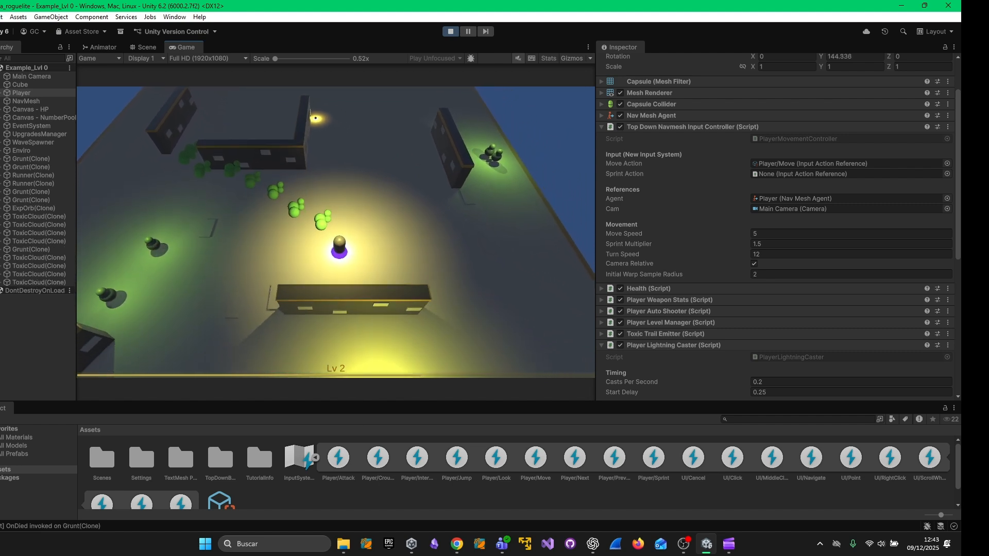
pyautogui.press('a')
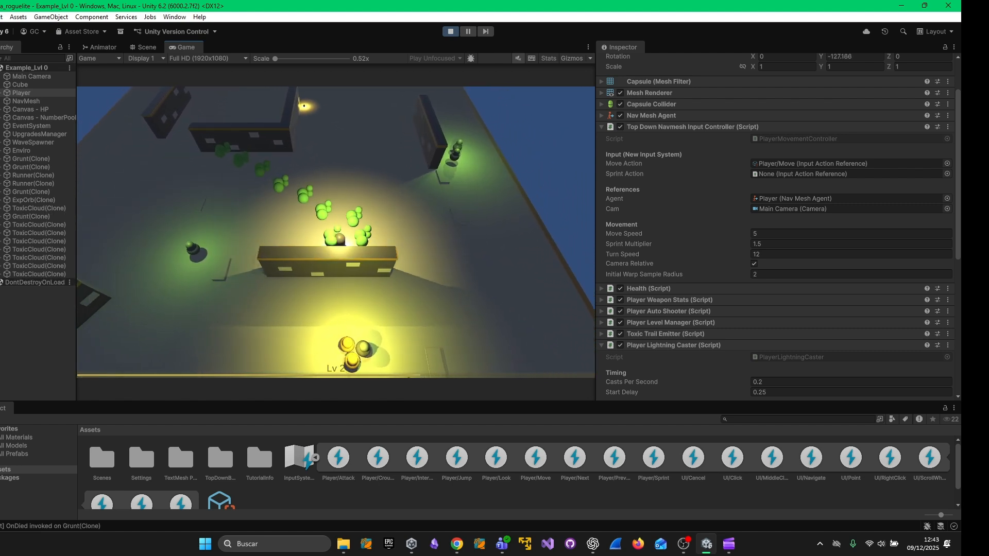
pyautogui.press('d')
pyautogui.press('a')
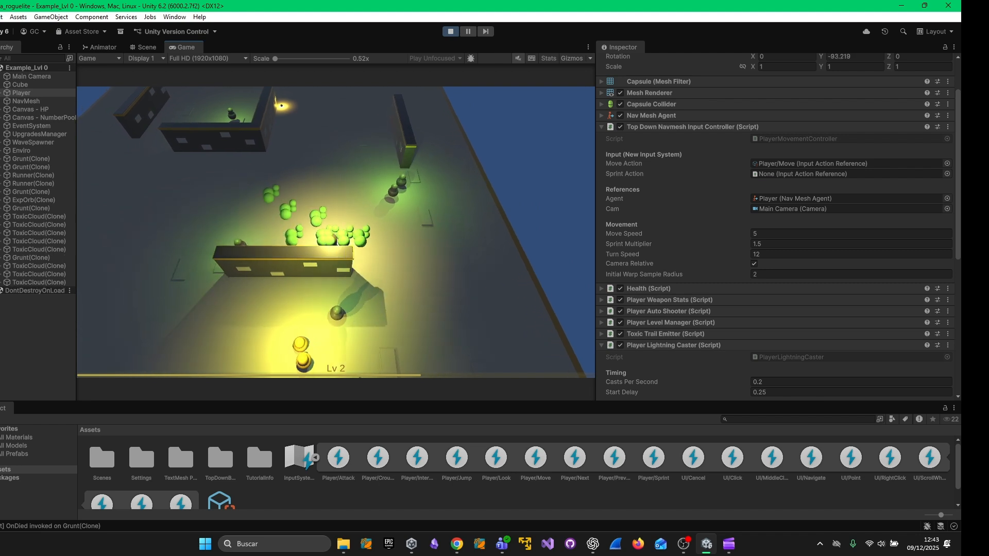
pyautogui.press('w')
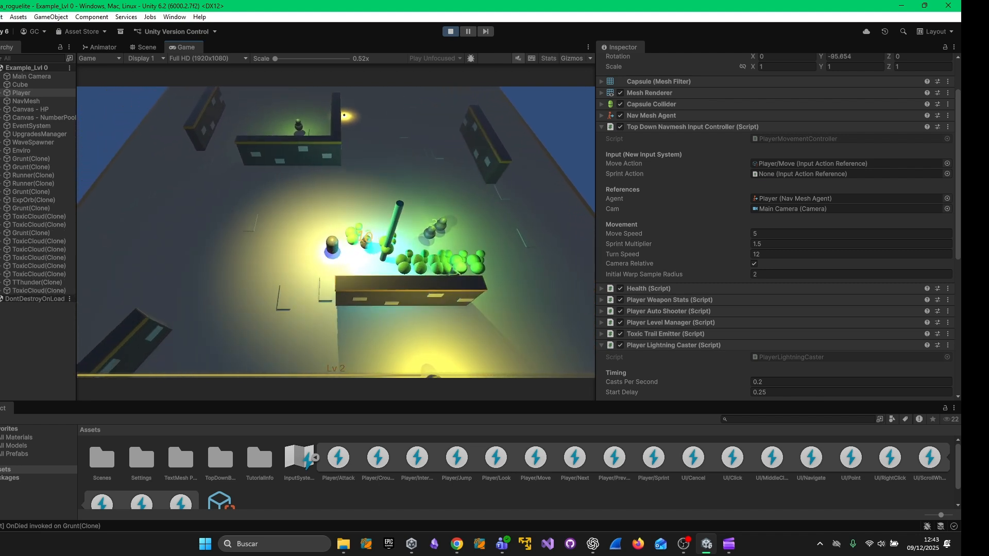
pyautogui.press('s')
pyautogui.press('d')
pyautogui.press('d')
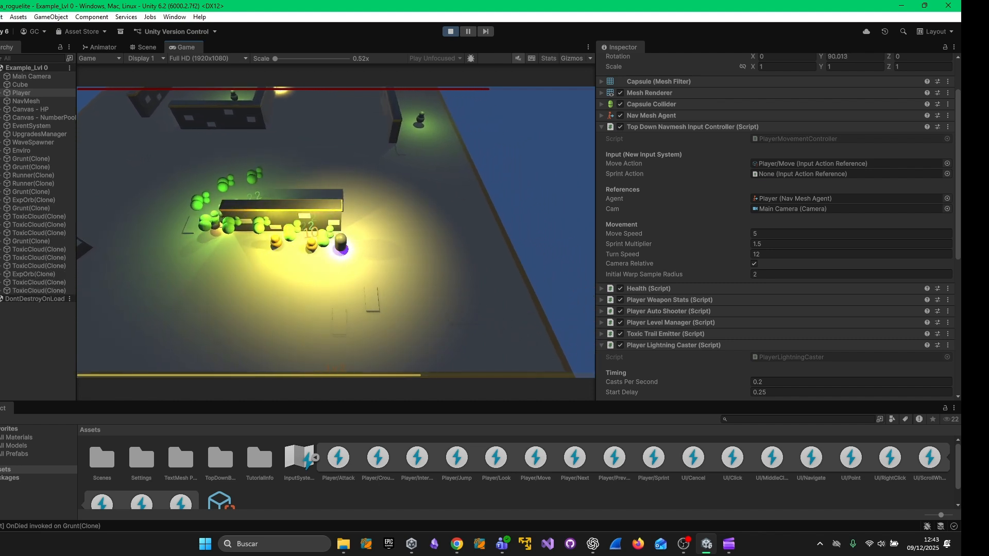
pyautogui.press('s')
pyautogui.press('a')
pyautogui.press('a')
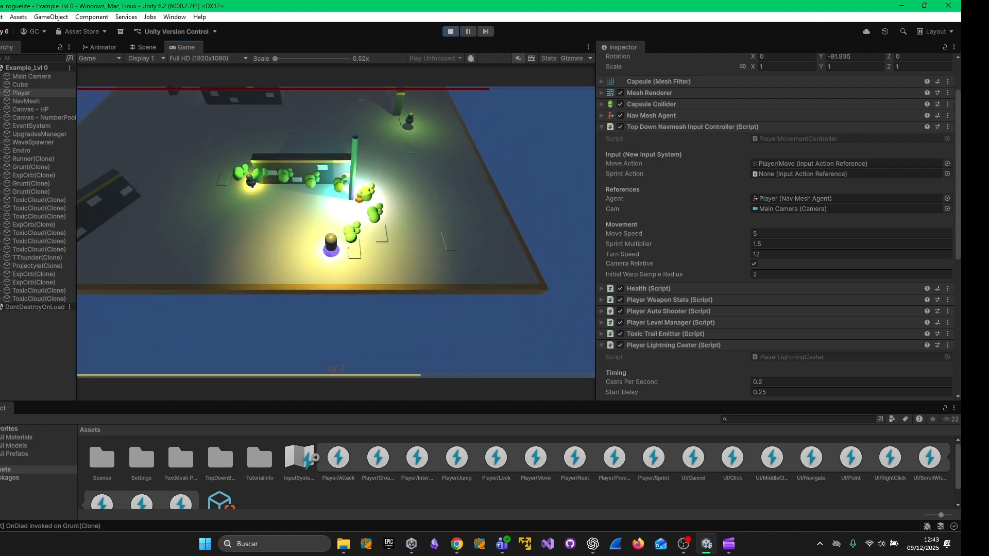